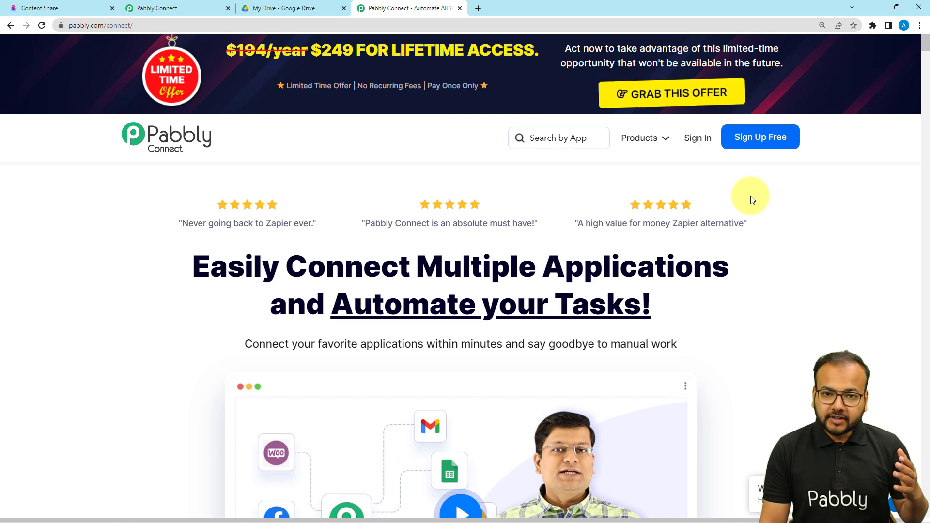
# Create a new workflow named "Content Snare Requests to Google Drive Folder" from the Pabbly Connect dashboard.
pyautogui.moveTo(644, 137)
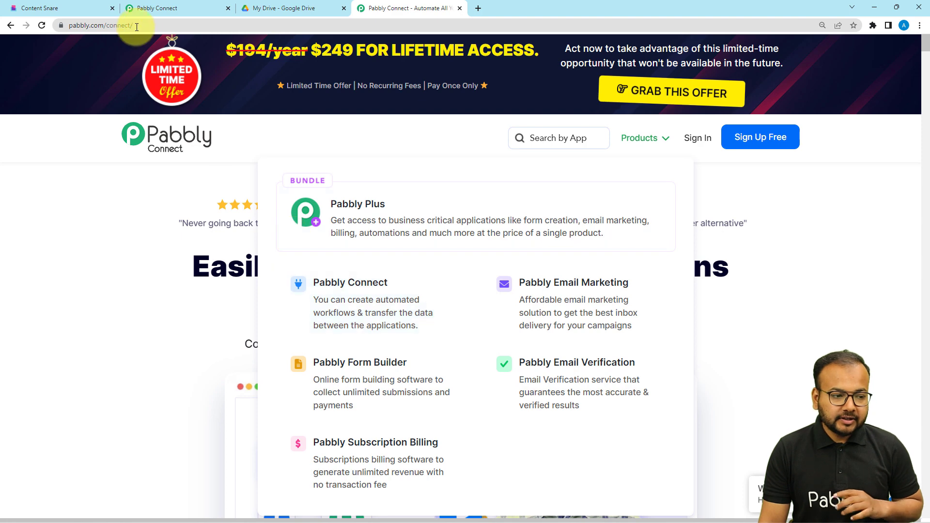
pyautogui.click(156, 10)
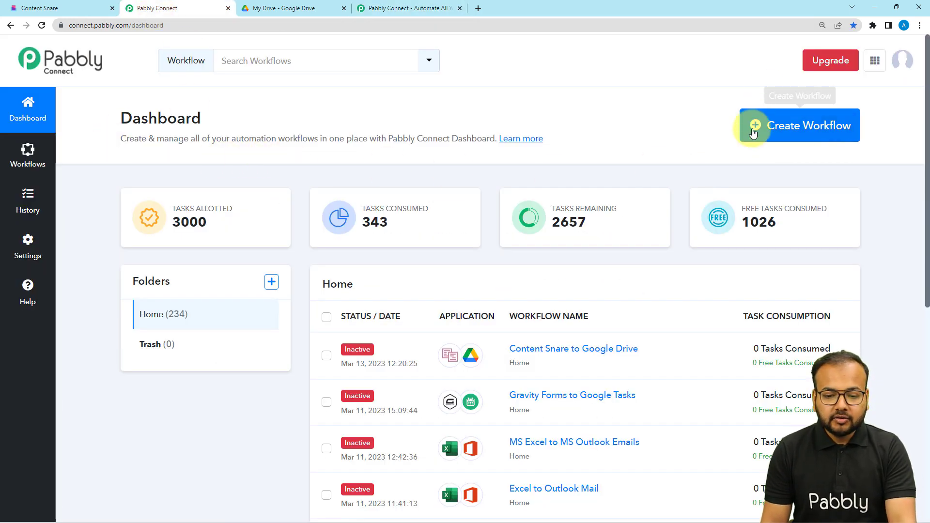
pyautogui.click(795, 133)
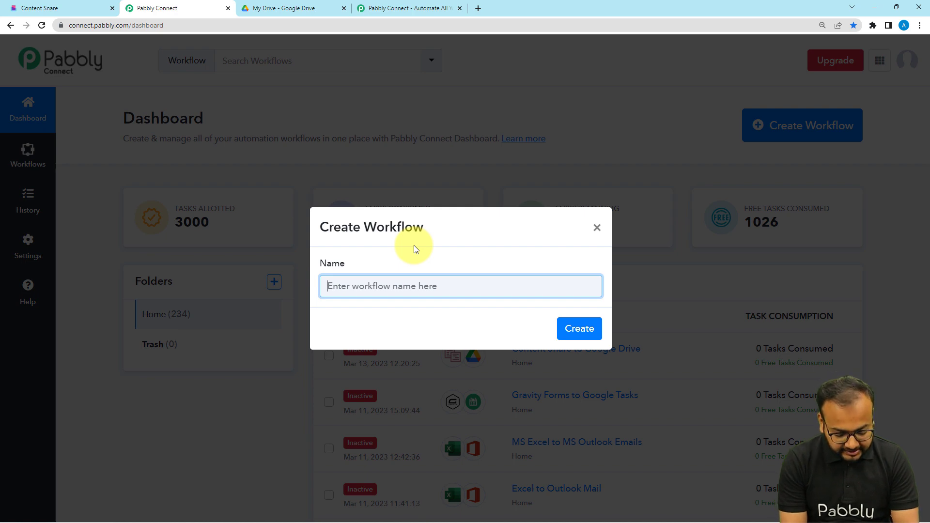
pyautogui.write('Content ')
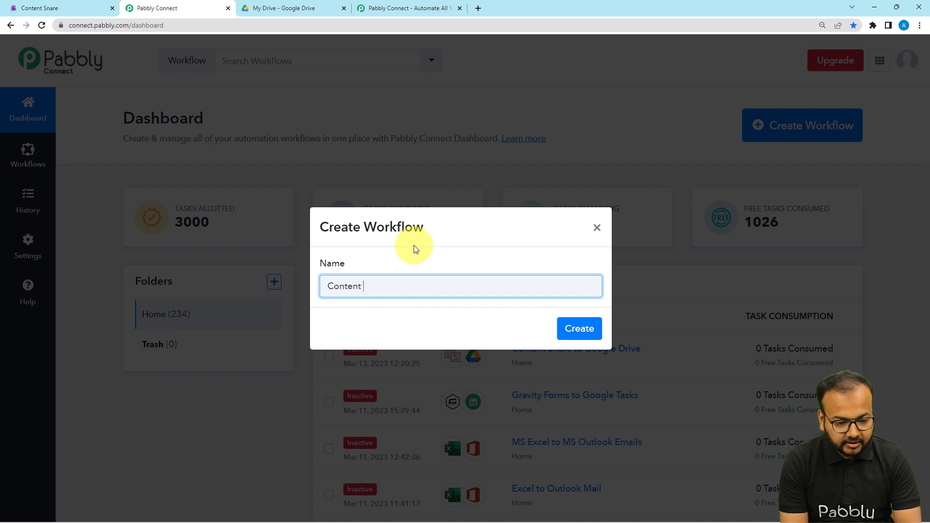
pyautogui.write('Sna')
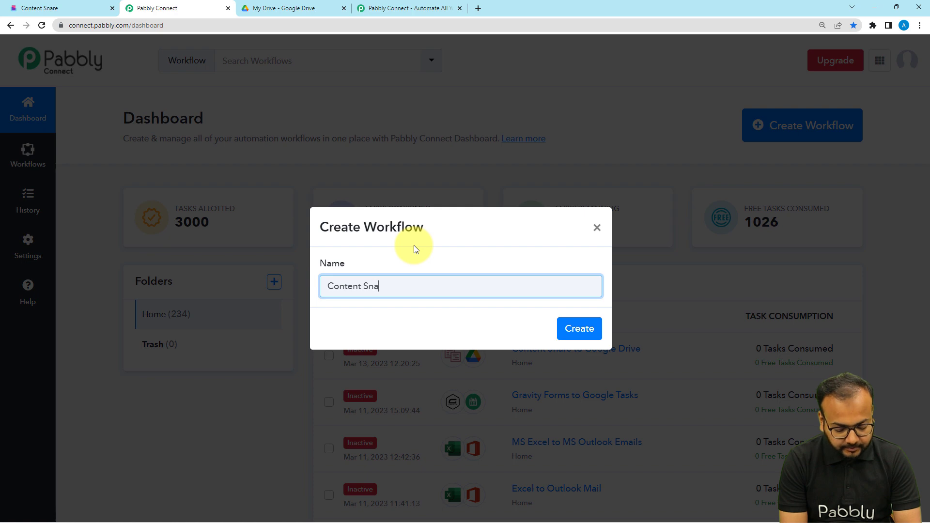
pyautogui.write('re Req')
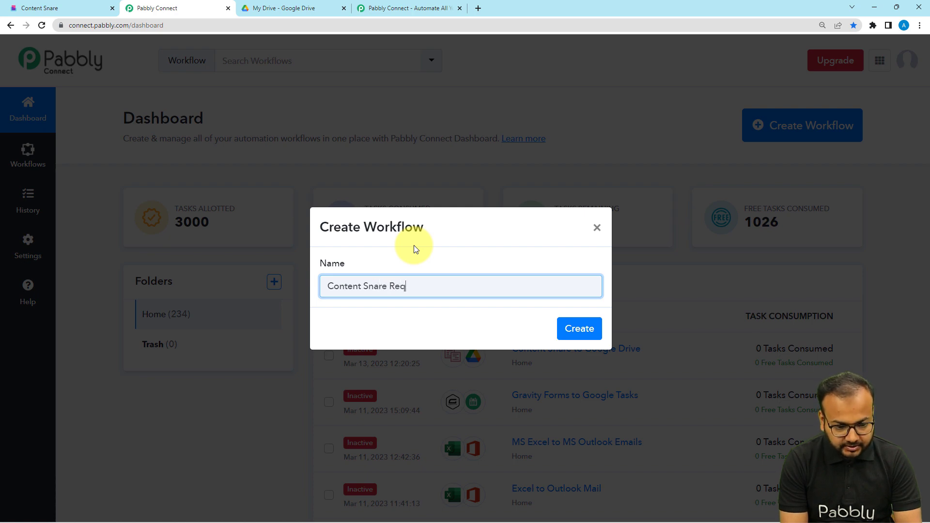
pyautogui.write('uests')
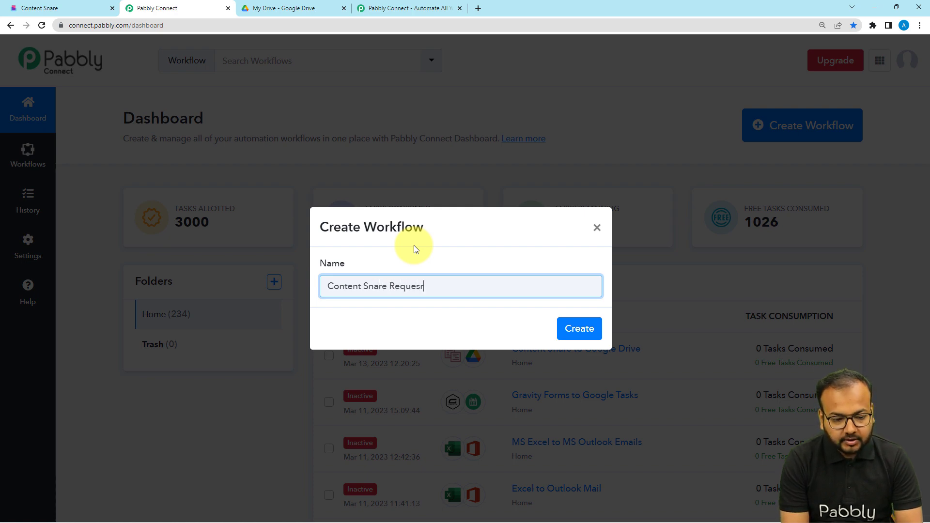
pyautogui.write(' to ')
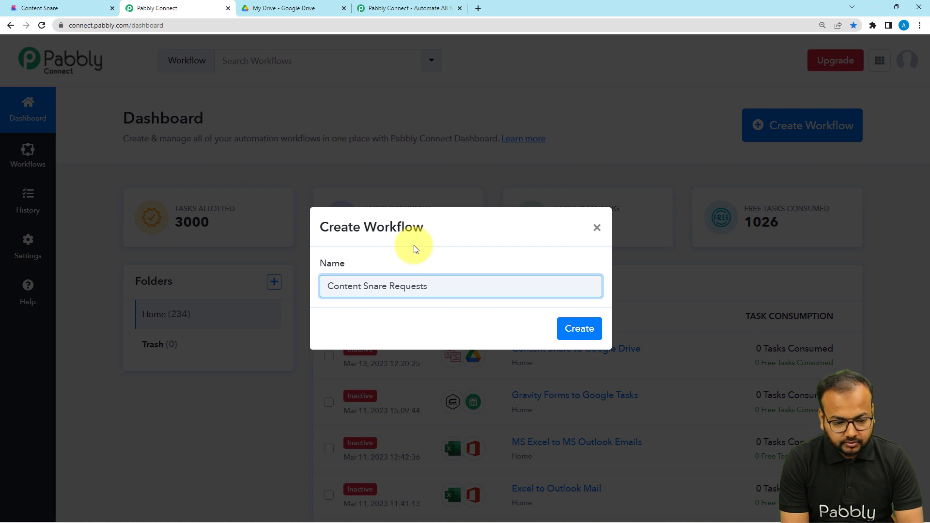
pyautogui.write('Google ')
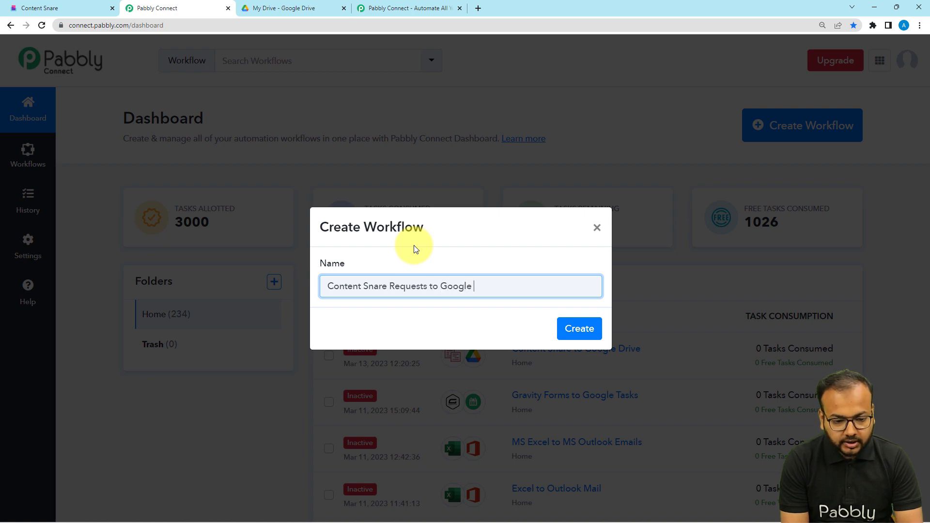
pyautogui.write('Drive ')
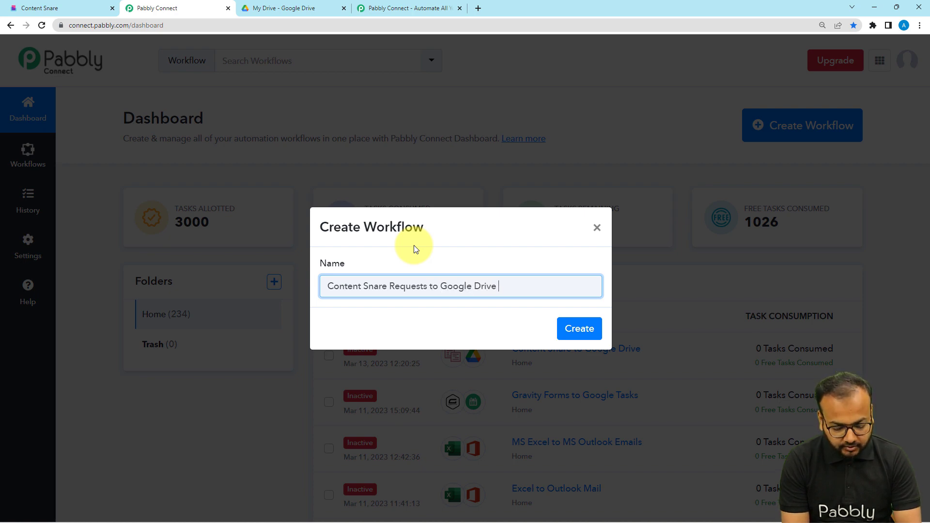
pyautogui.write('Folfe')
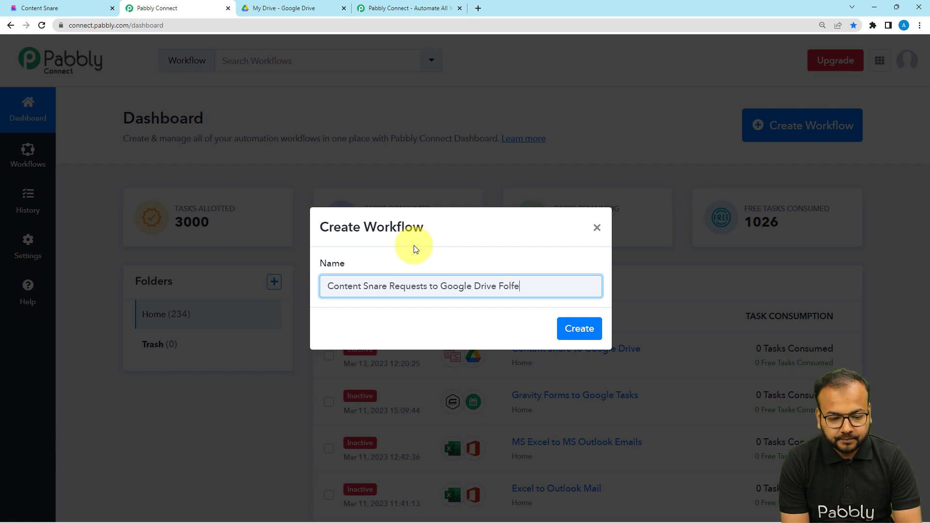
pyautogui.press('BackSpace')
pyautogui.press('BackSpace')
pyautogui.write('der')
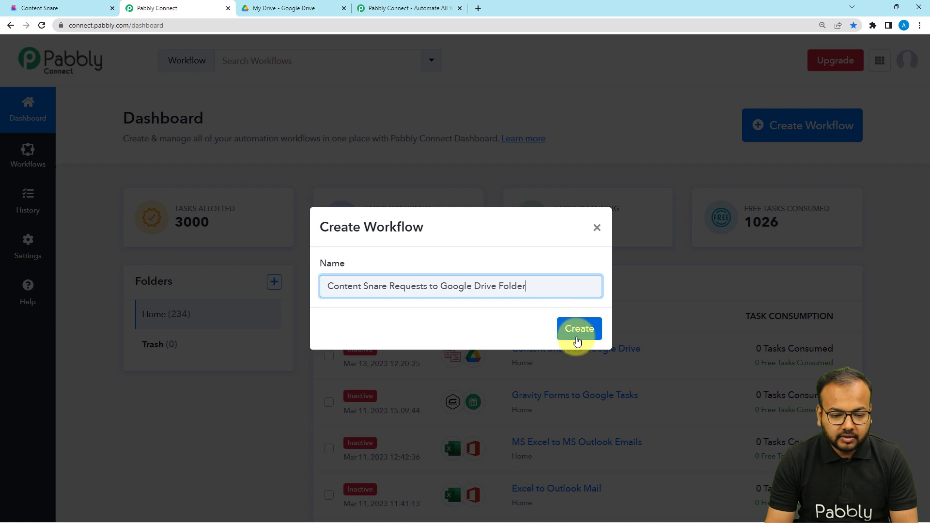
pyautogui.click(577, 339)
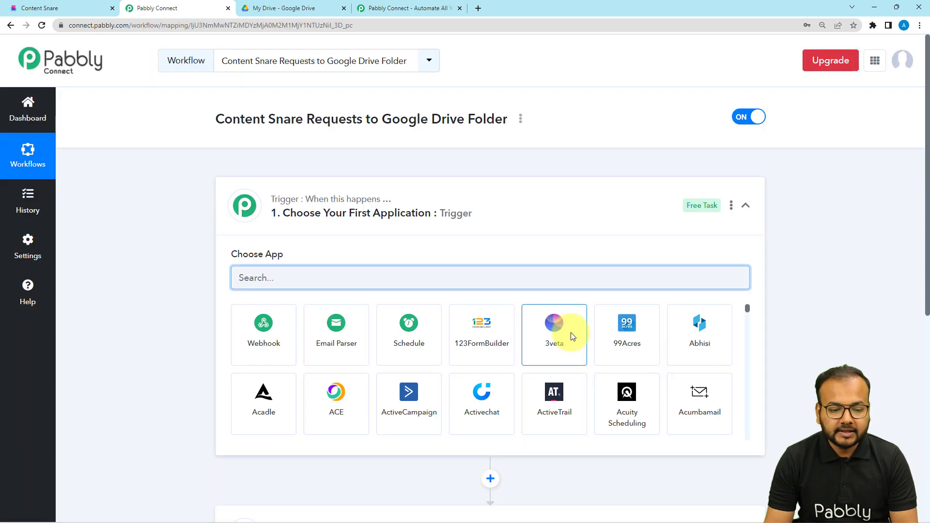
# Find Content Snare in the app list and choose it as the workflow's trigger application.
pyautogui.click(462, 194)
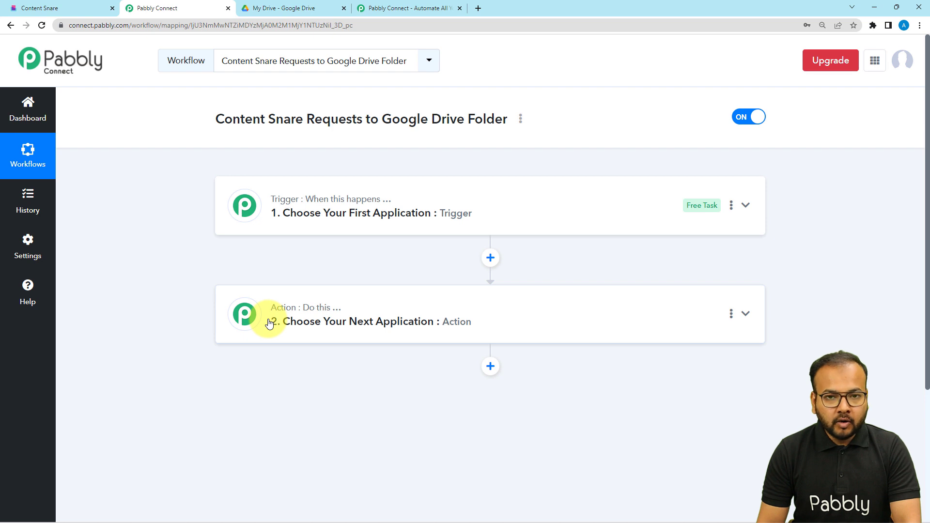
pyautogui.click(306, 225)
pyautogui.scroll(-3, 320, 218)
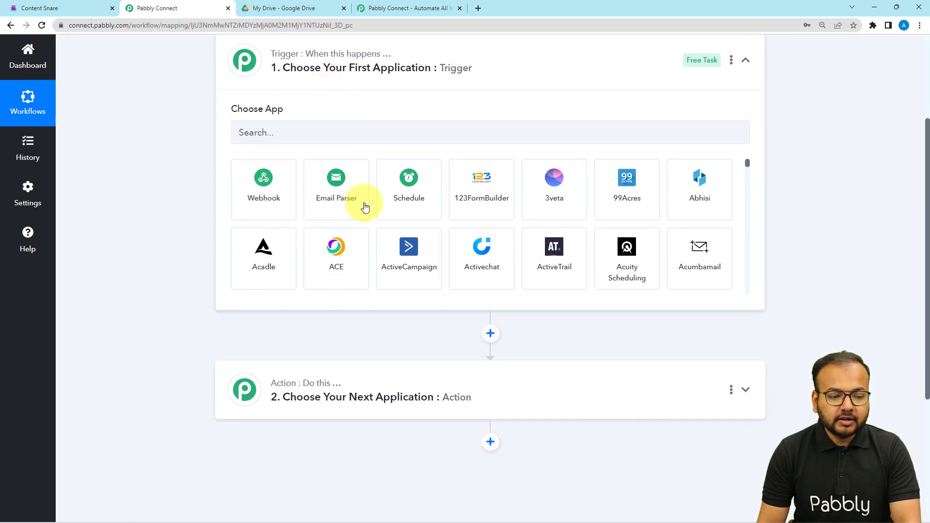
pyautogui.moveTo(264, 115)
pyautogui.click(293, 133)
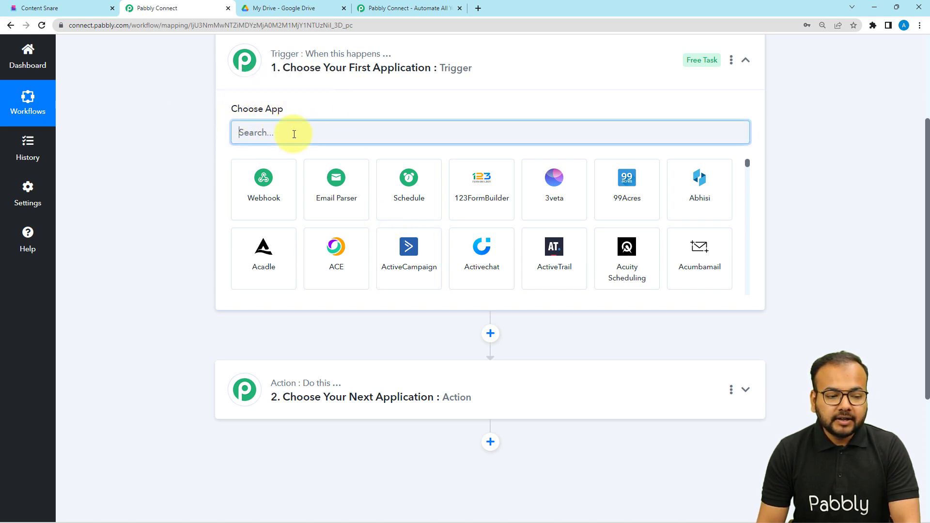
pyautogui.scroll(2, 286, 106)
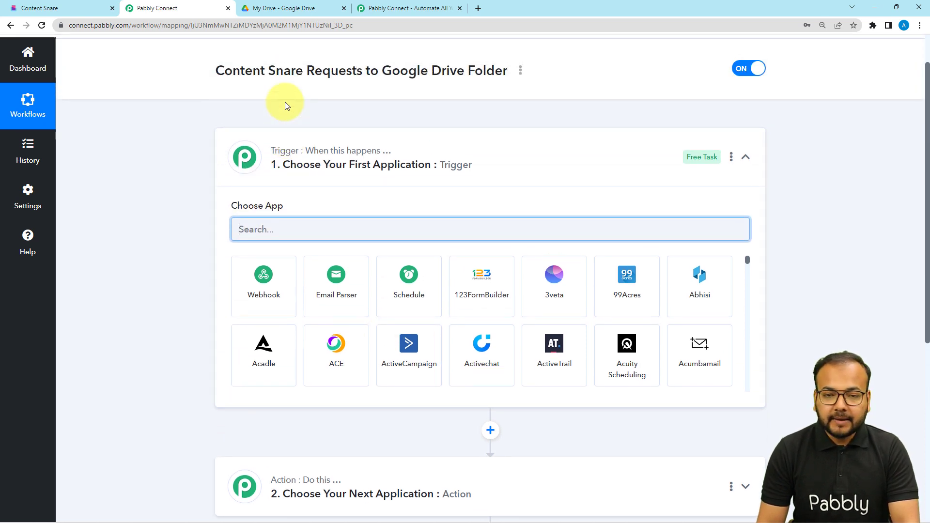
pyautogui.write('cont')
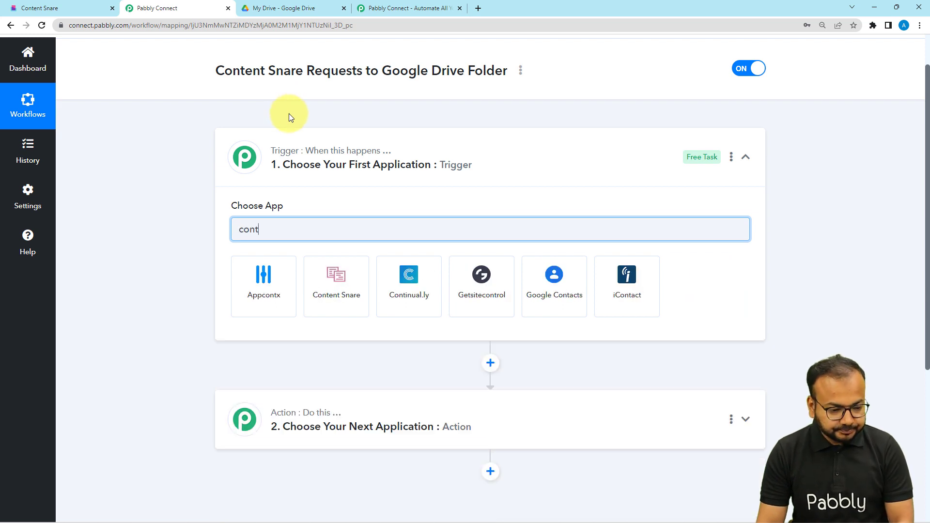
pyautogui.click(340, 294)
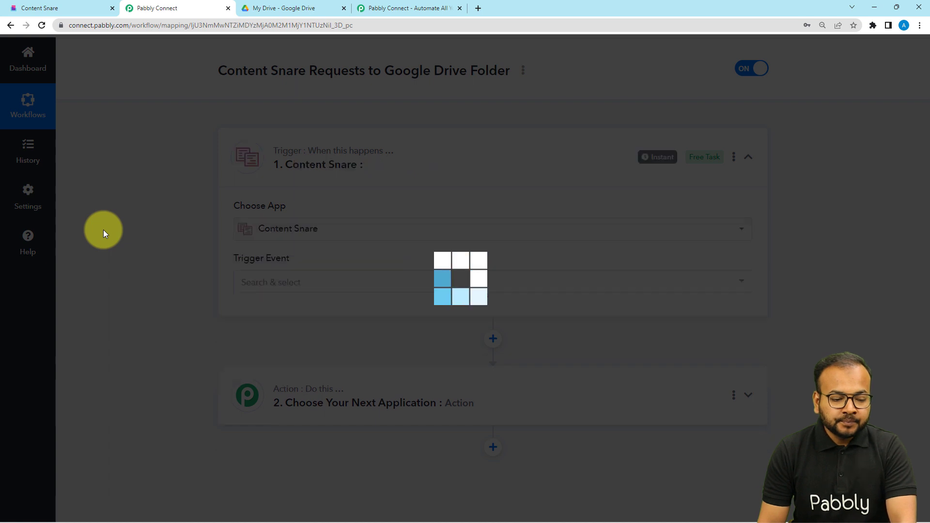
# Set the Content Snare trigger event to Request Published and copy the webhook URL.
pyautogui.scroll(-2, 285, 152)
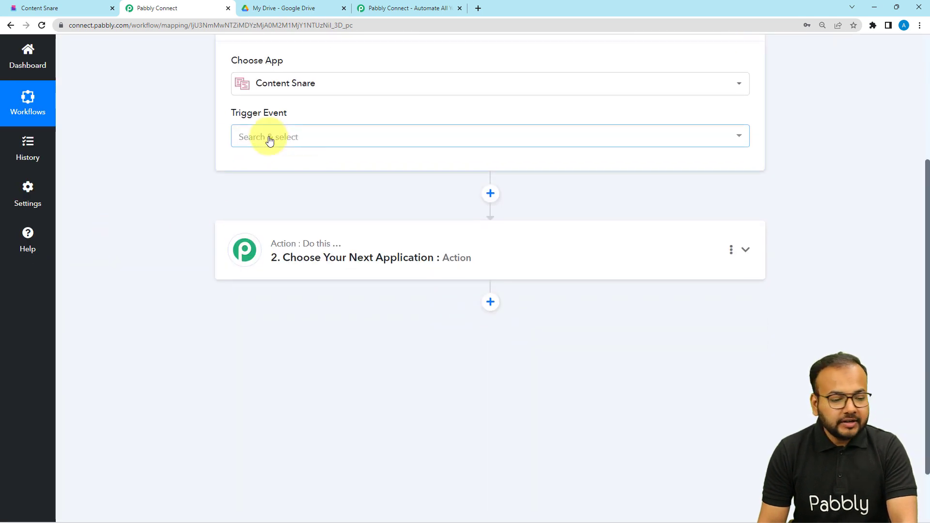
pyautogui.click(270, 140)
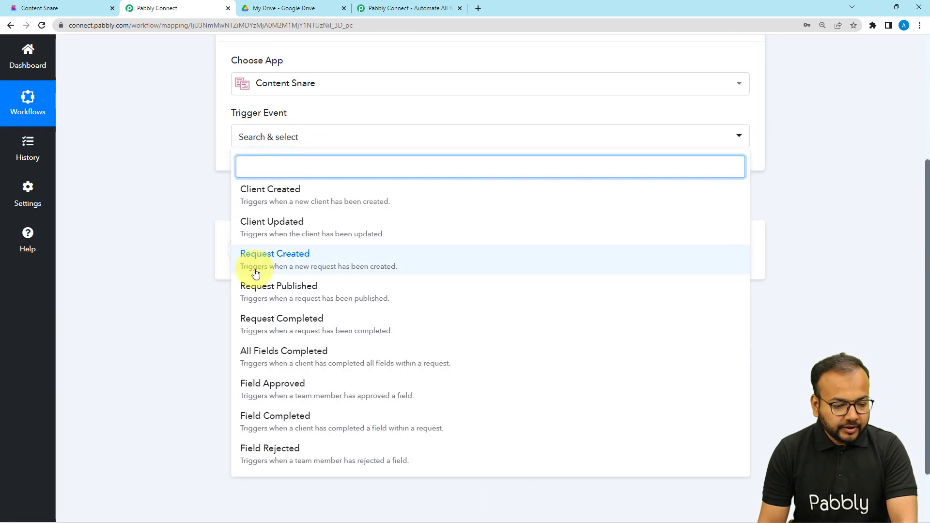
pyautogui.click(308, 293)
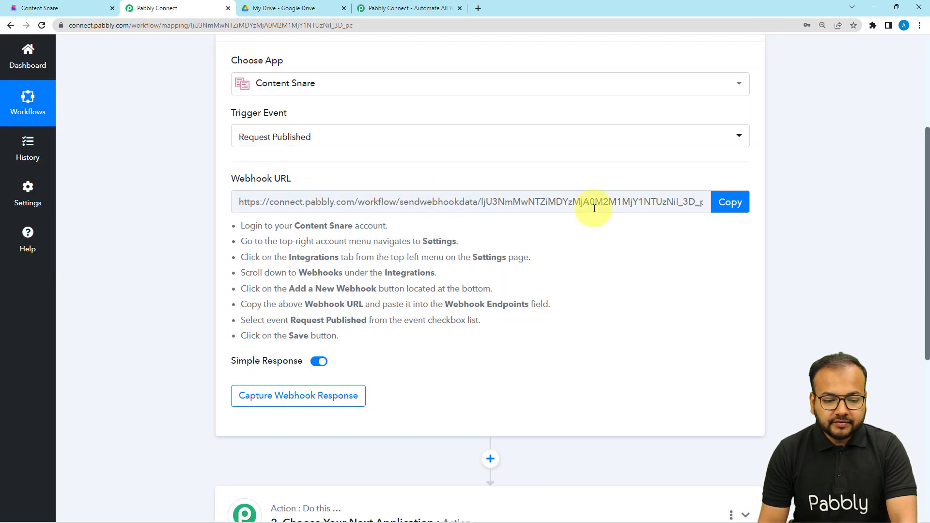
pyautogui.click(732, 199)
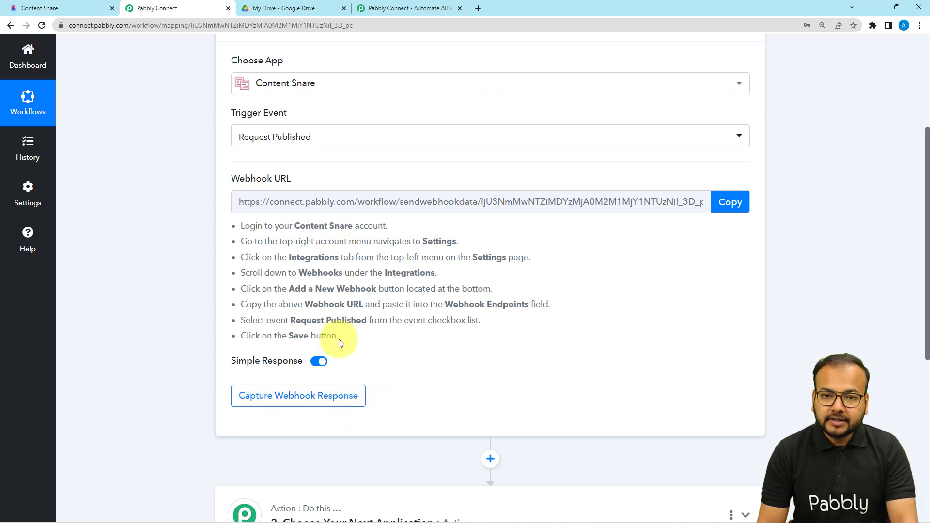
pyautogui.scroll(2, 339, 339)
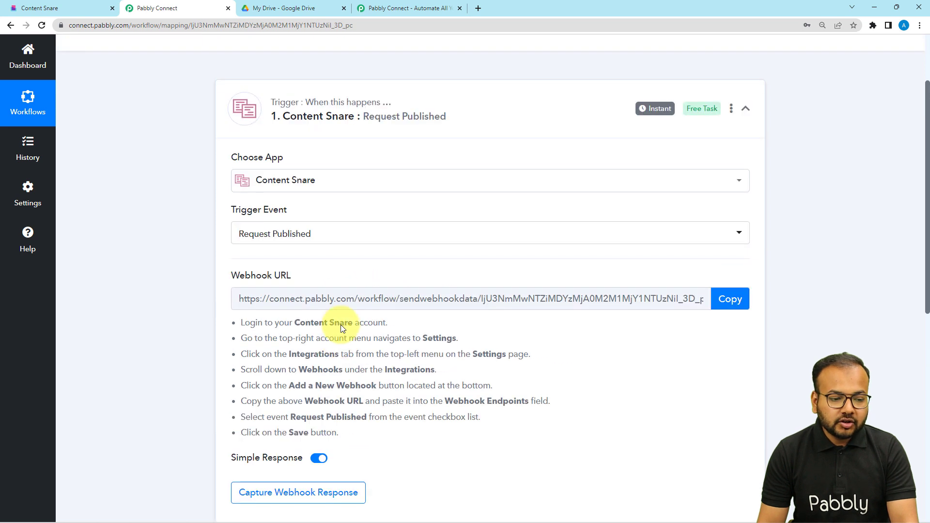
pyautogui.scroll(-2, 182, 211)
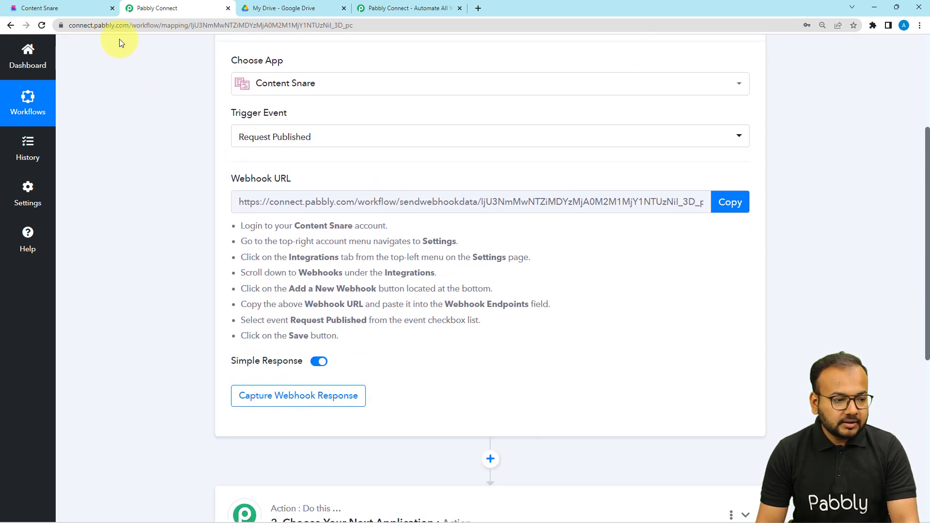
# Switch to Content Snare and open the Webhooks section of the account's Integrations settings.
pyautogui.click(76, 9)
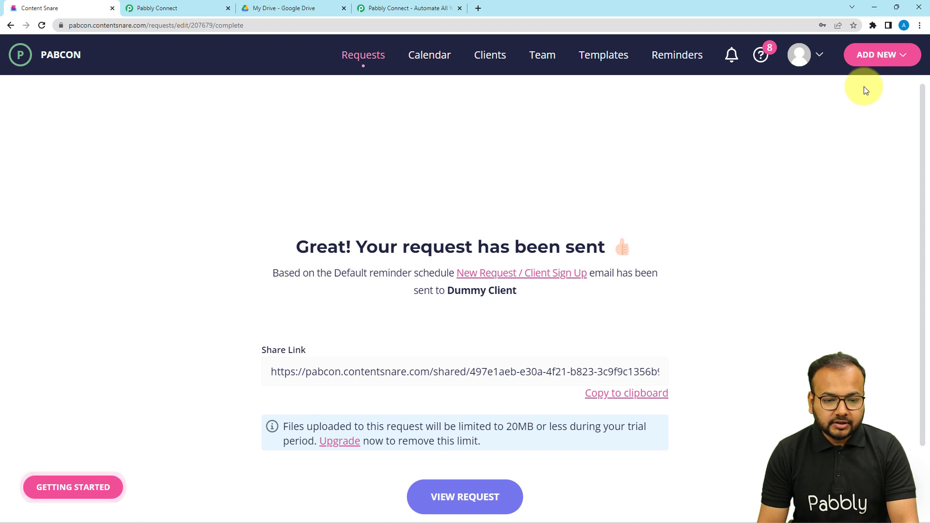
pyautogui.click(791, 64)
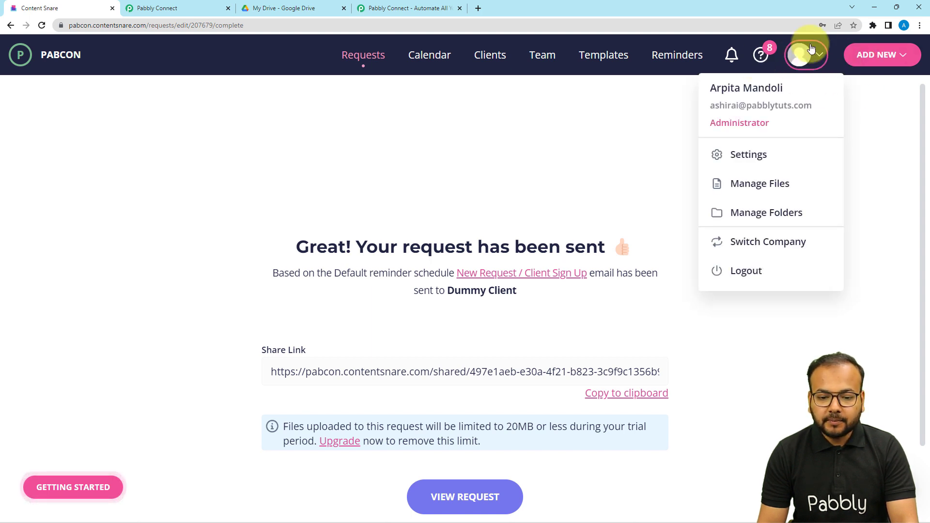
pyautogui.click(744, 161)
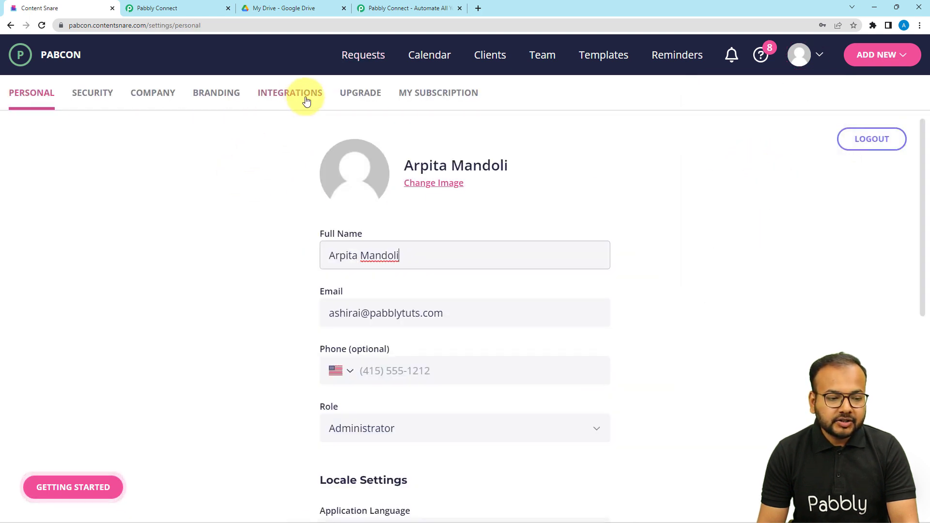
pyautogui.click(289, 94)
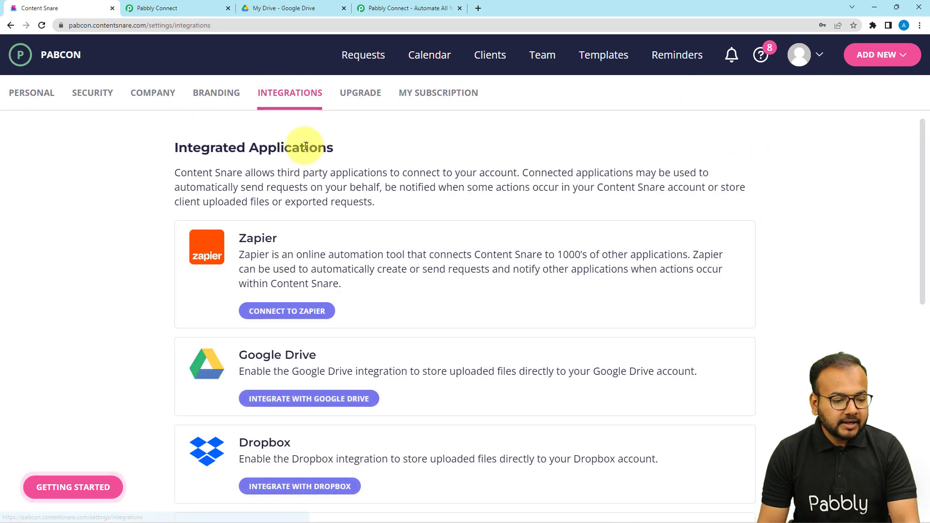
pyautogui.scroll(-8, 304, 184)
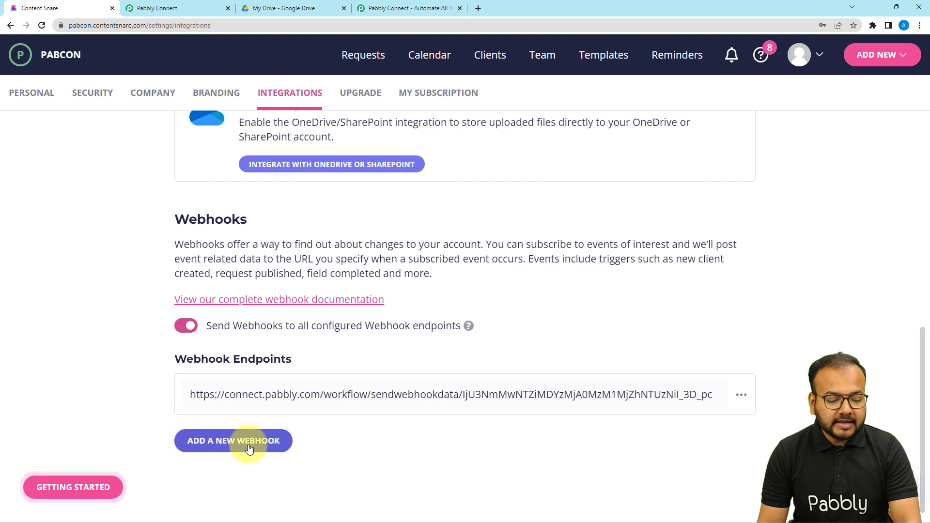
pyautogui.click(218, 440)
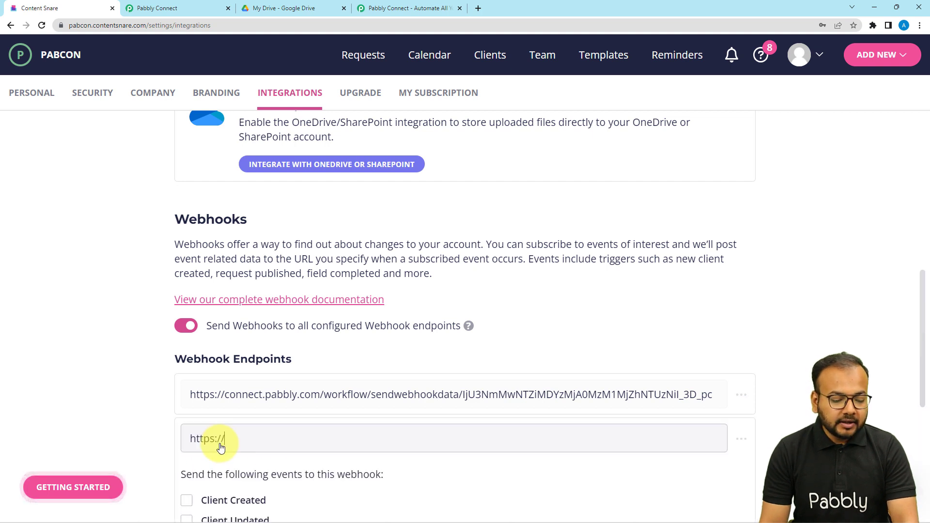
pyautogui.scroll(-6, 278, 443)
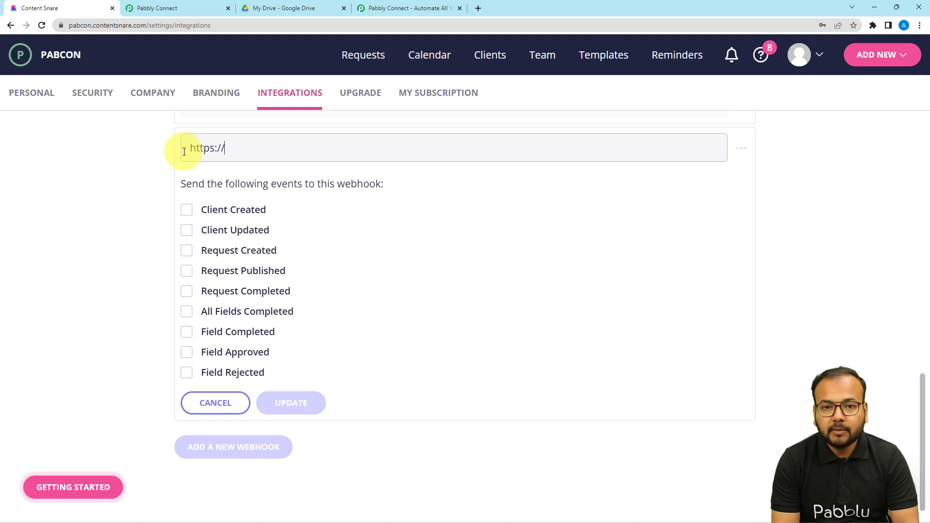
pyautogui.press('BackSpace')
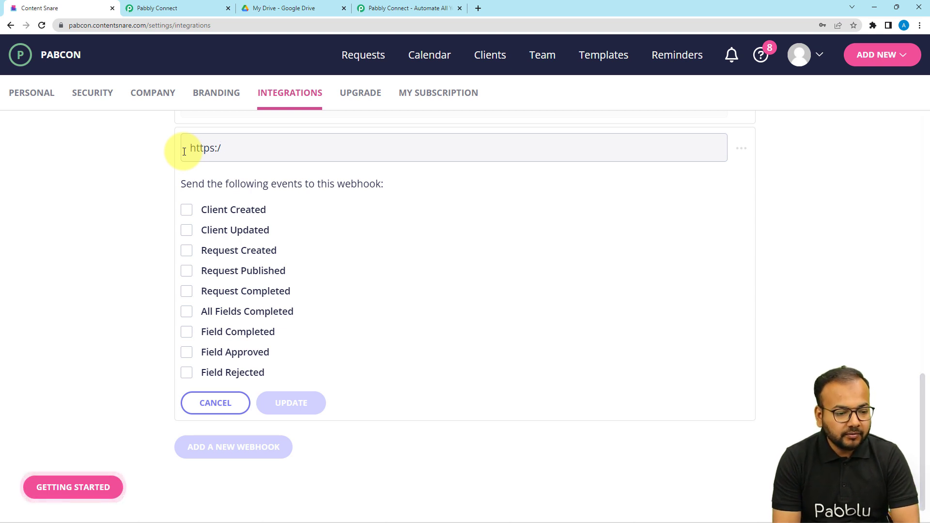
pyautogui.press('BackSpace')
pyautogui.press('BackSpace')
pyautogui.press('BackSpace')
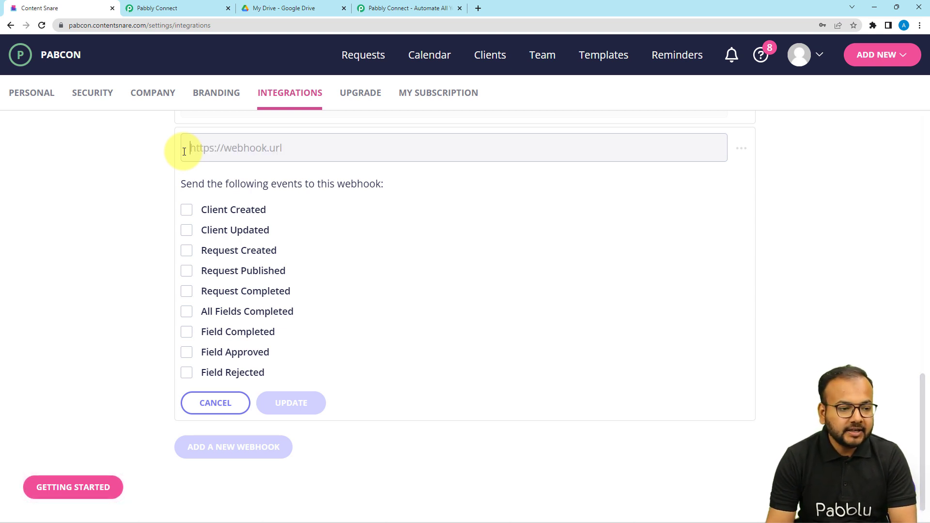
# Copy the webhook URL from Pabbly Connect again and paste it into the new webhook endpoint in Content Snare.
pyautogui.click(202, 9)
pyautogui.click(740, 204)
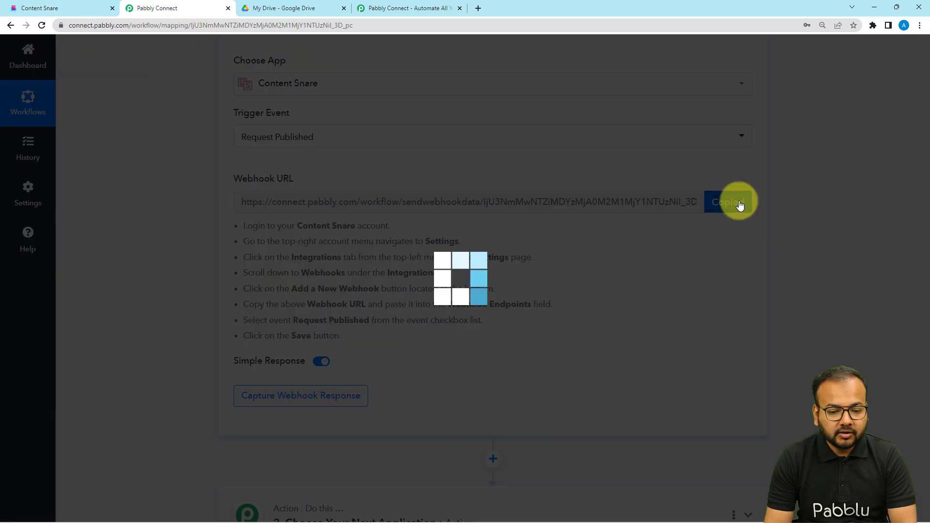
pyautogui.click(44, 7)
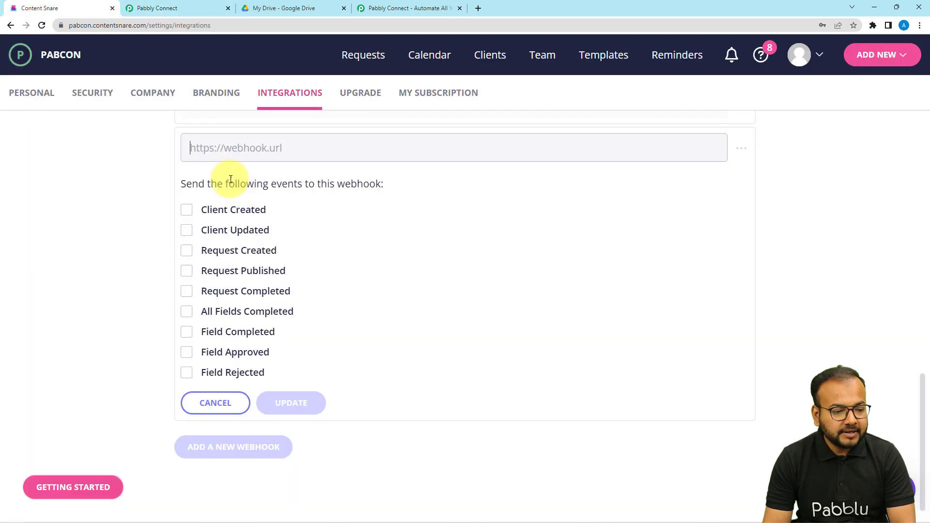
pyautogui.rightClick(224, 148)
pyautogui.click(255, 225)
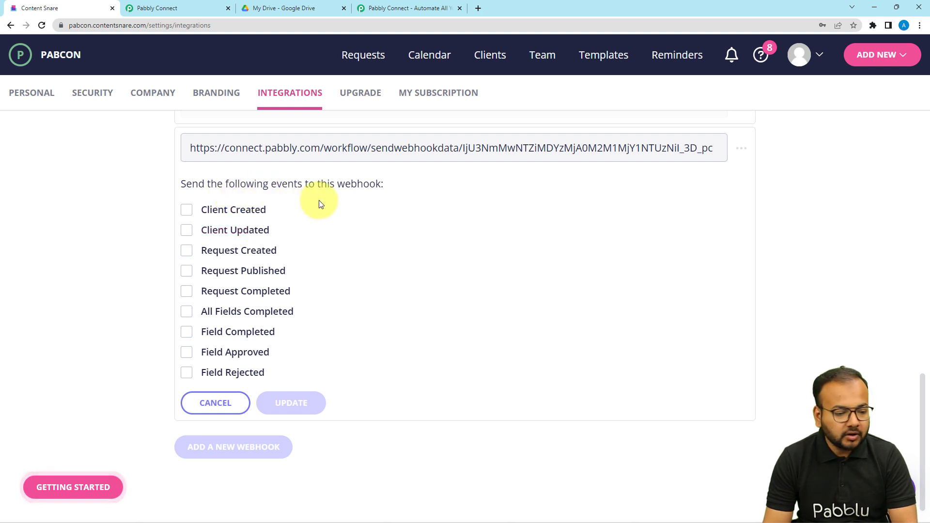
# Subscribe the new endpoint to the Request Published event, save it, and return to the Content Snare trigger in Pabbly Connect.
pyautogui.click(187, 273)
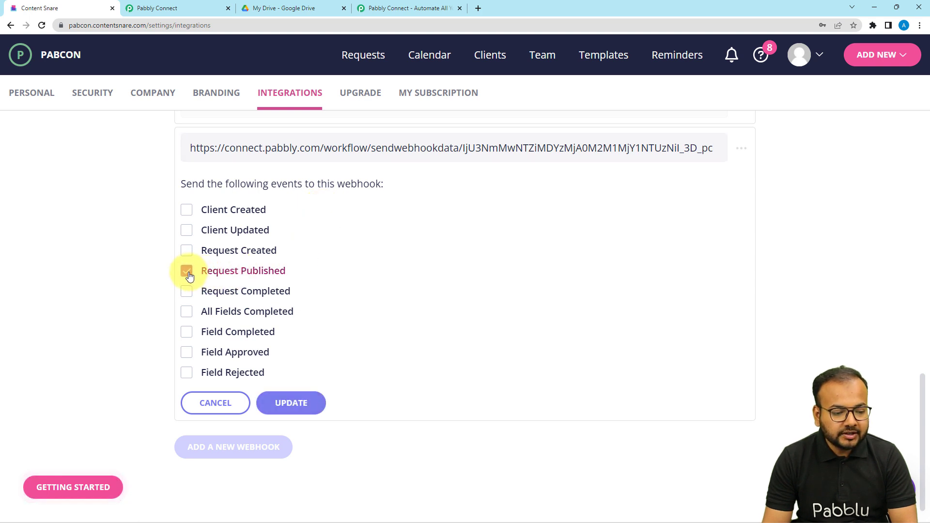
pyautogui.click(284, 405)
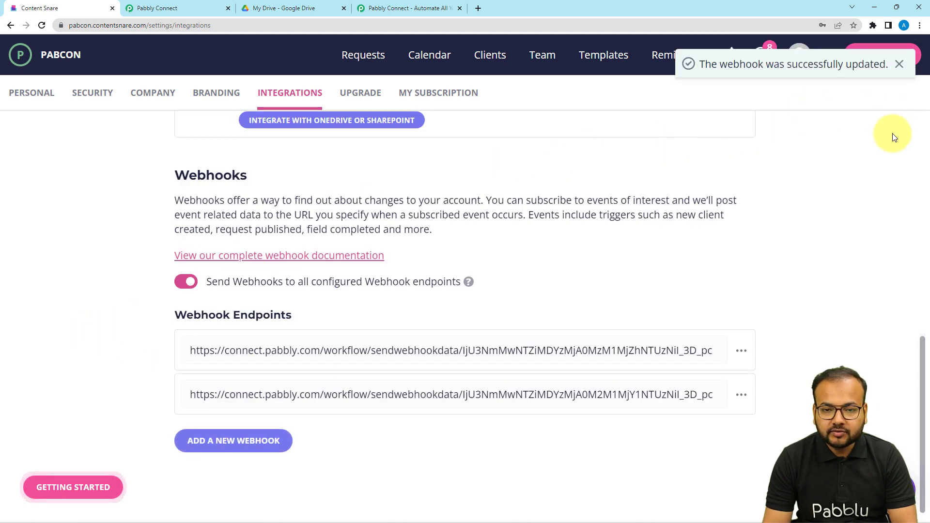
pyautogui.scroll(3, 807, 333)
pyautogui.scroll(3, 807, 333)
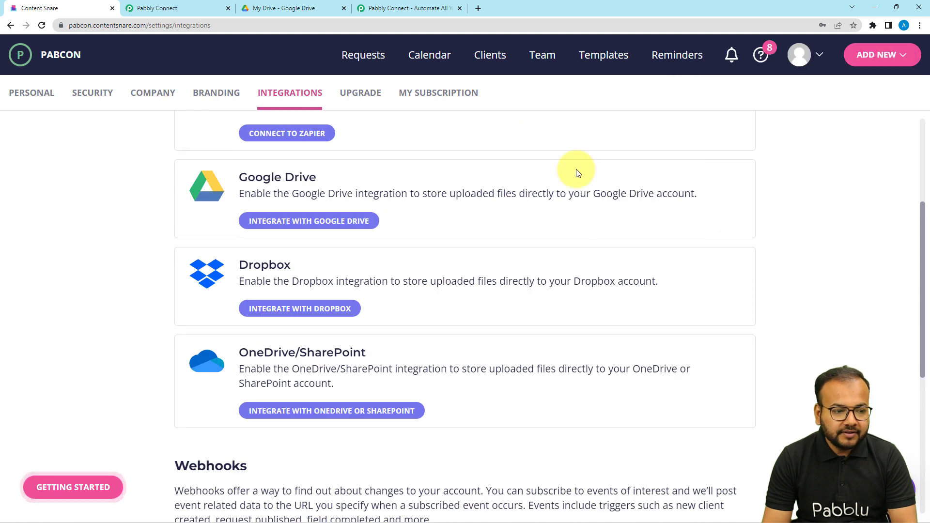
pyautogui.click(190, 11)
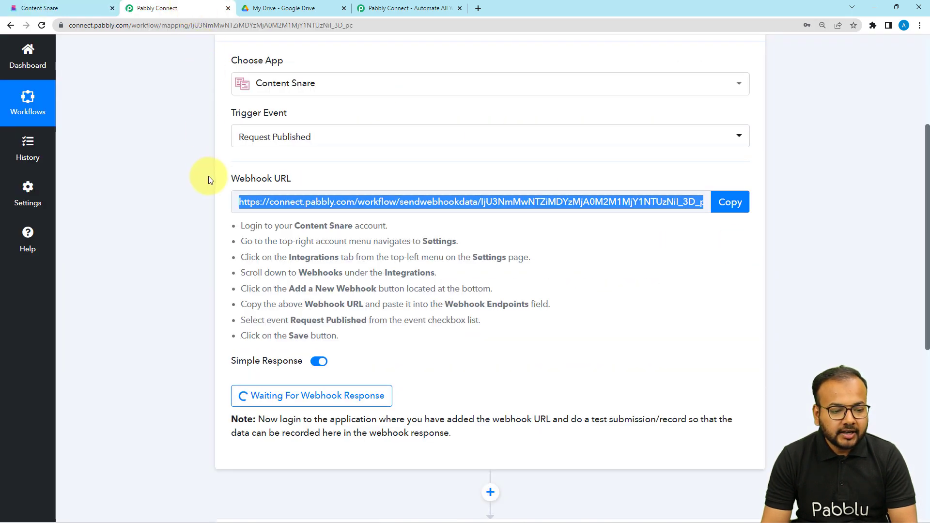
pyautogui.scroll(-3, 210, 177)
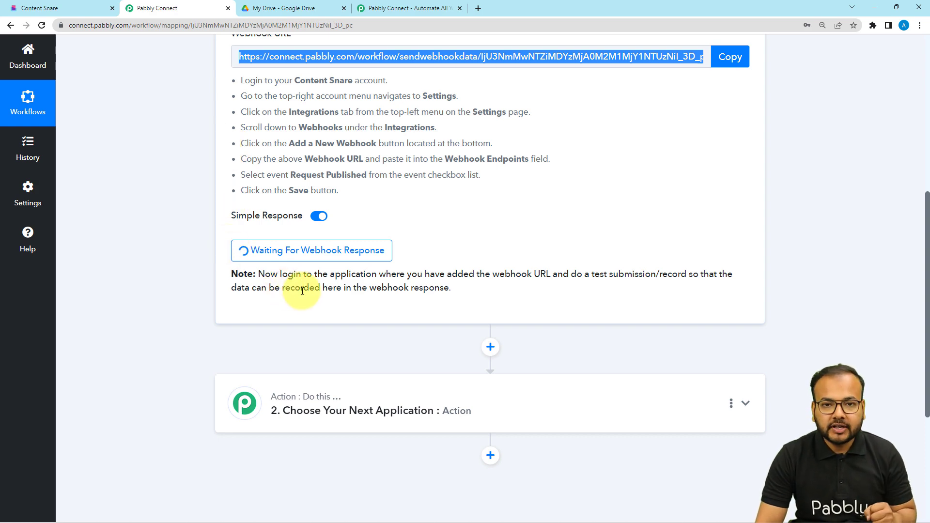
# Switch to Content Snare and start a new request from the Event Planning Questionnaire template in the Events category.
pyautogui.click(70, 6)
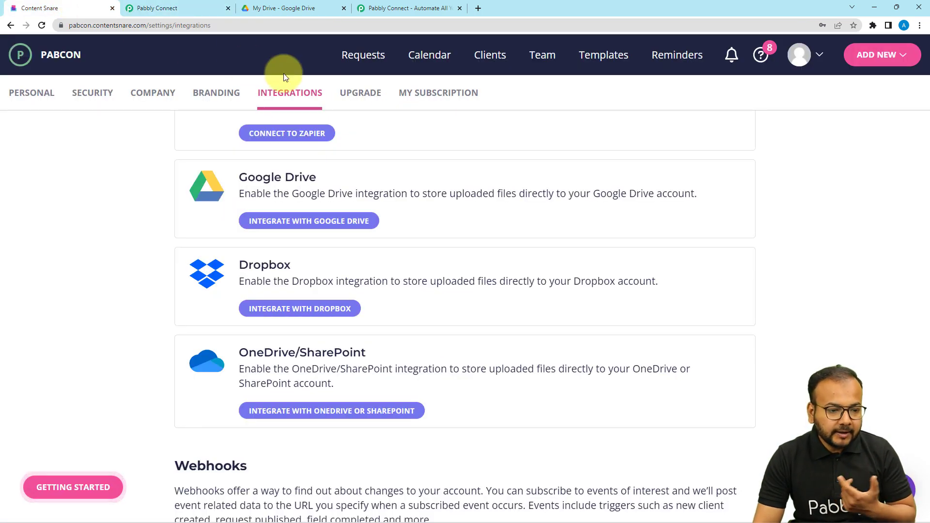
pyautogui.click(382, 56)
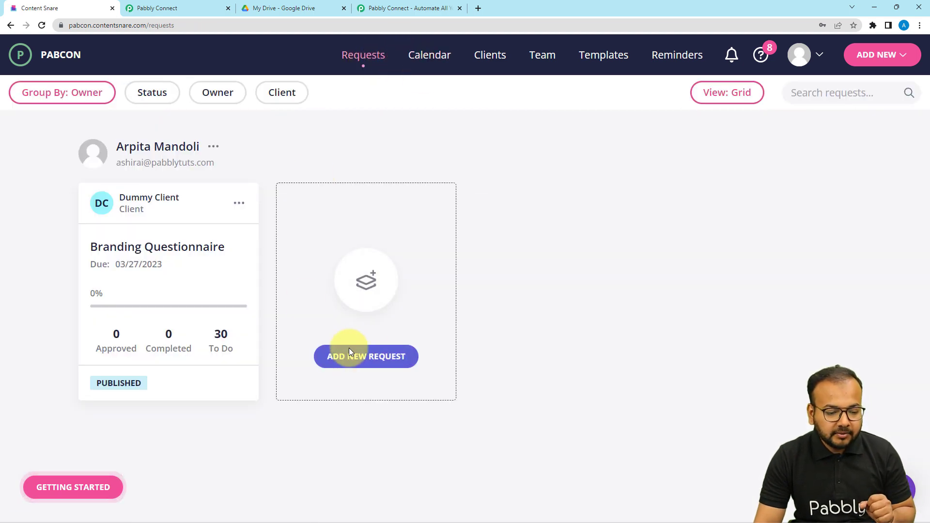
pyautogui.click(364, 357)
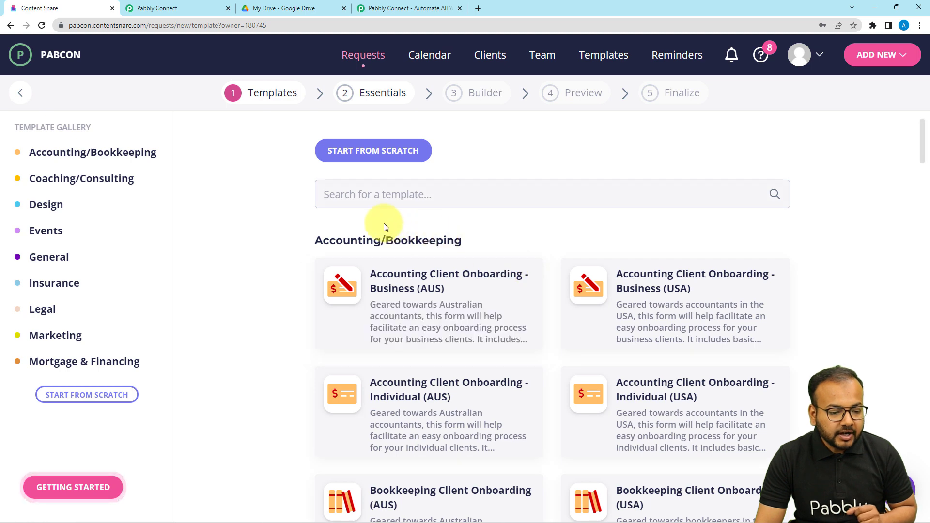
pyautogui.scroll(-3, 271, 252)
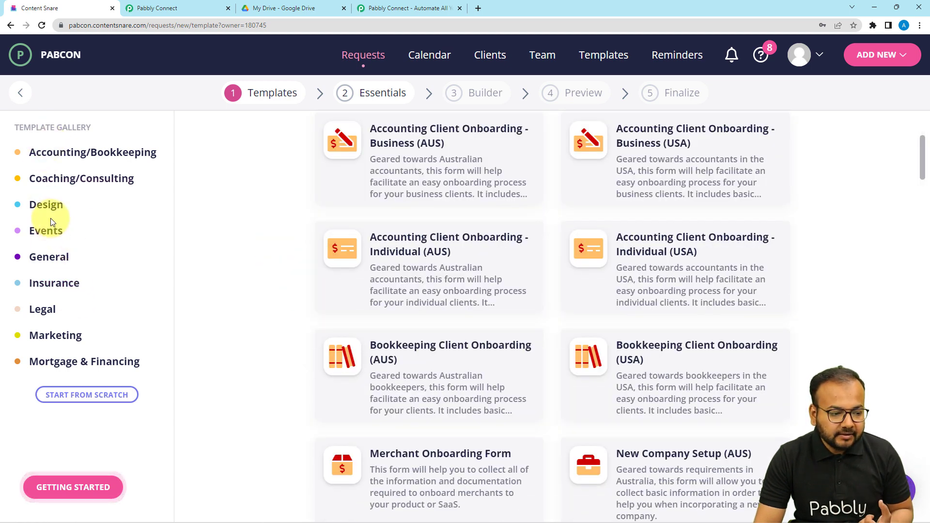
pyautogui.click(47, 233)
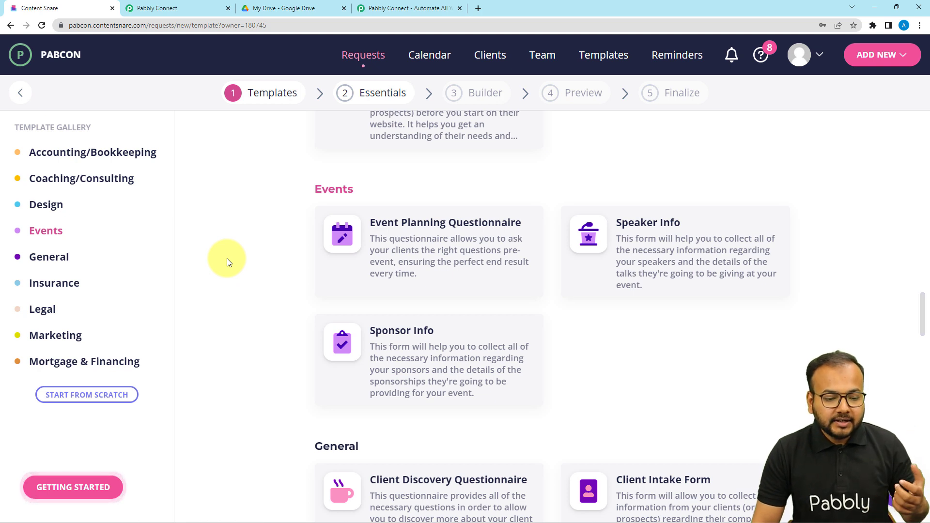
pyautogui.moveTo(338, 231)
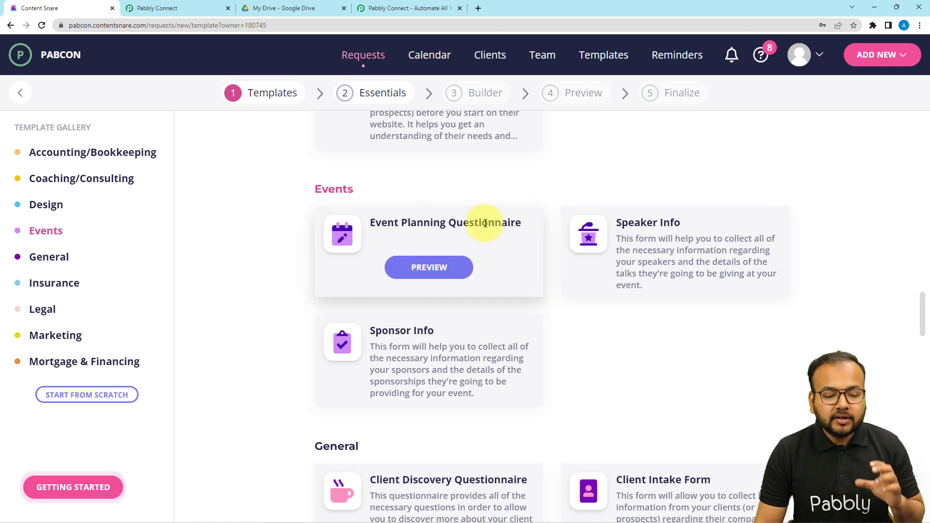
pyautogui.click(439, 276)
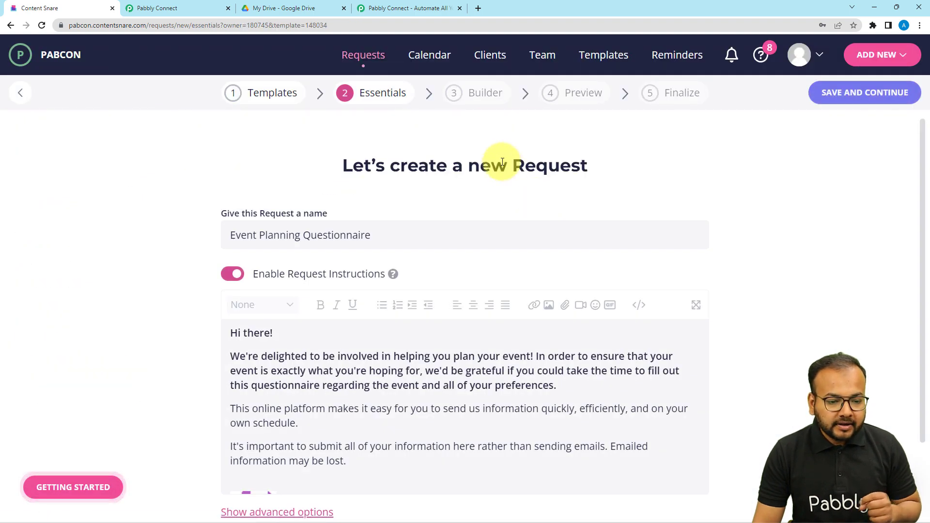
# Save the request's essentials as prefilled and advance it through the builder and preview to the publish settings.
pyautogui.scroll(-2, 532, 189)
pyautogui.click(831, 92)
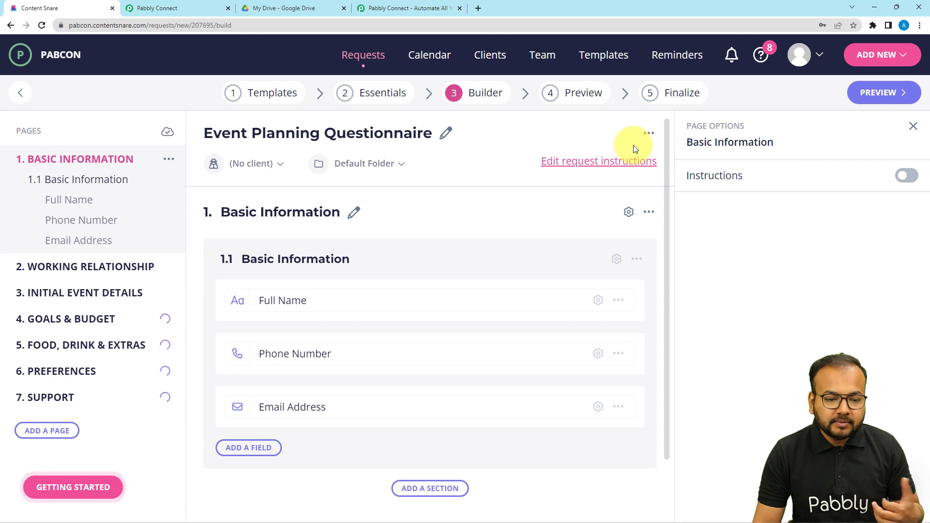
pyautogui.click(881, 97)
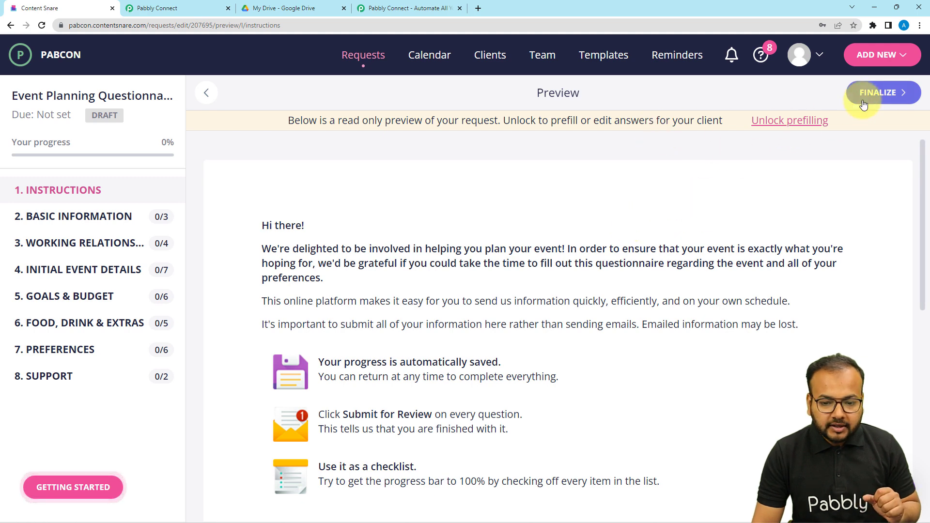
pyautogui.click(902, 93)
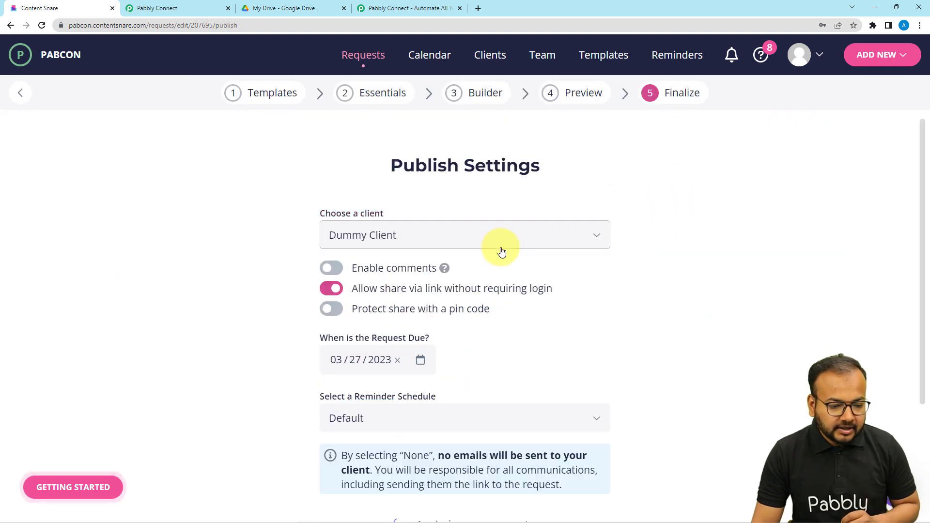
# Select Dummy Client as the request's client, then publish and send the request.
pyautogui.click(471, 235)
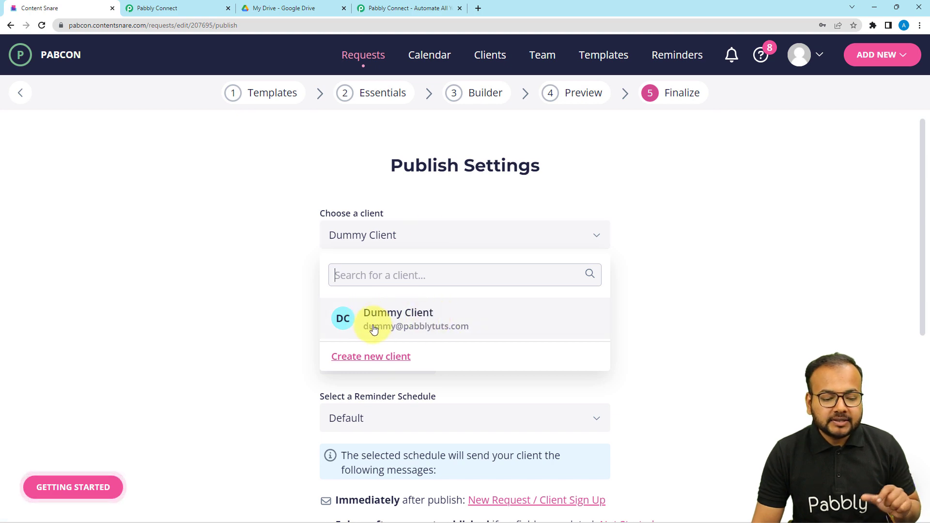
pyautogui.click(421, 320)
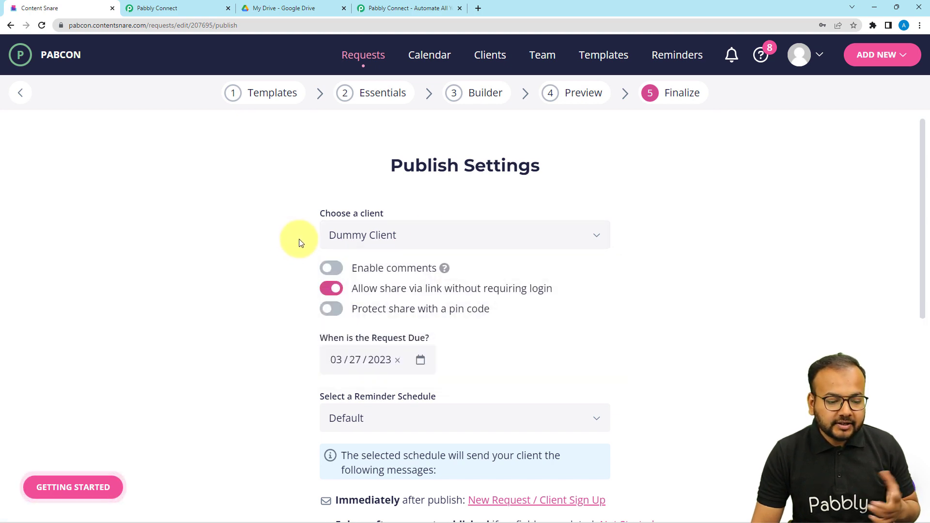
pyautogui.scroll(-4, 299, 243)
pyautogui.scroll(-3, 300, 243)
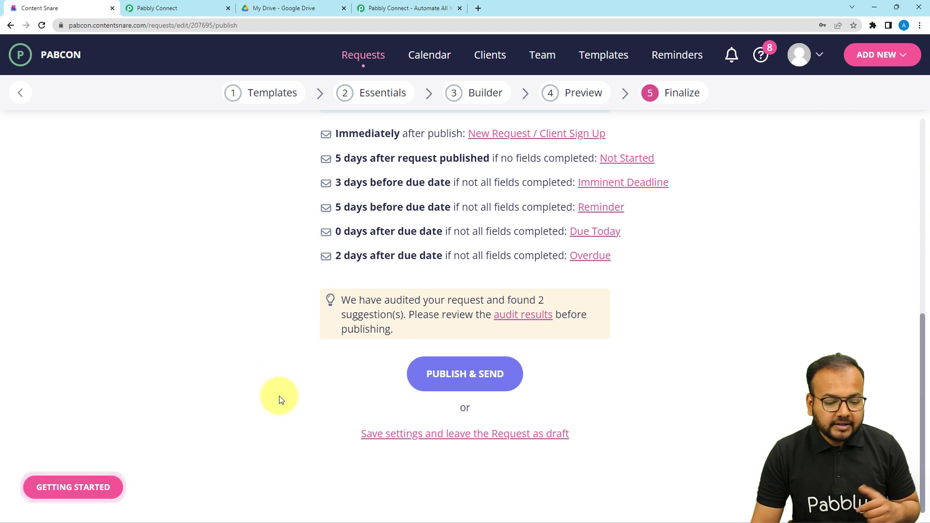
pyautogui.click(402, 8)
pyautogui.click(164, 7)
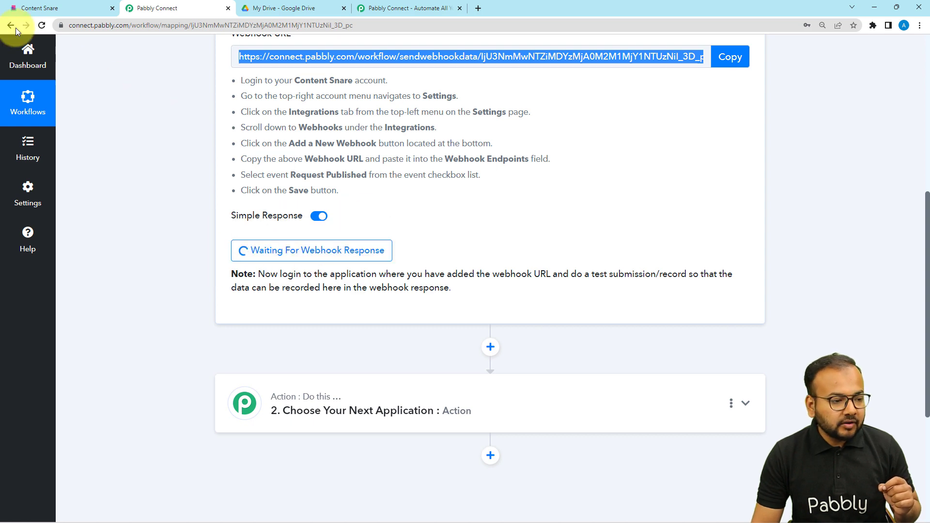
pyautogui.click(46, 7)
pyautogui.click(472, 381)
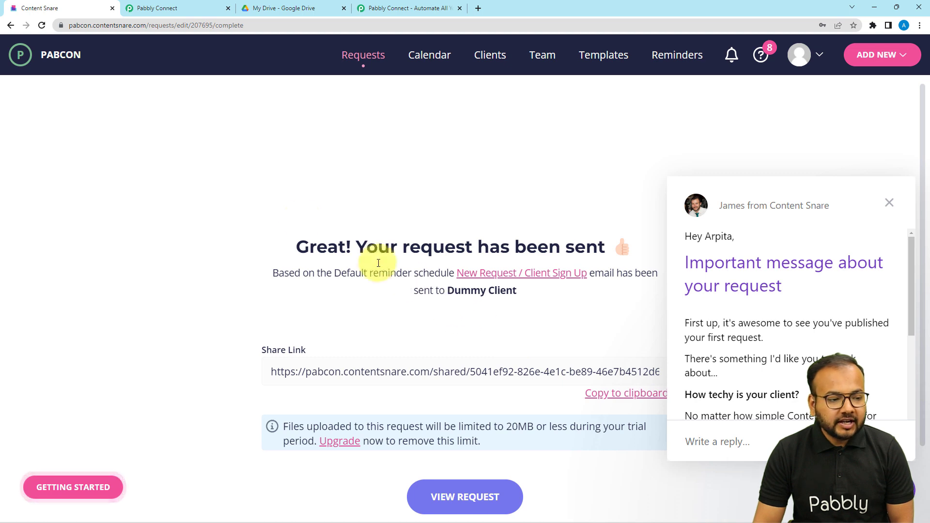
# Switch to Pabbly Connect and review the received webhook response down to the client and author fields.
pyautogui.click(203, 5)
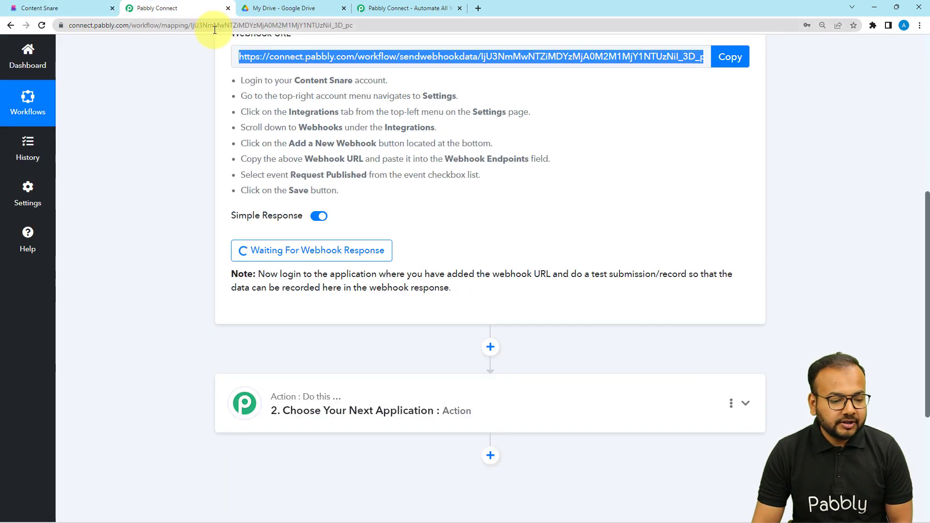
pyautogui.scroll(-5, 88, 183)
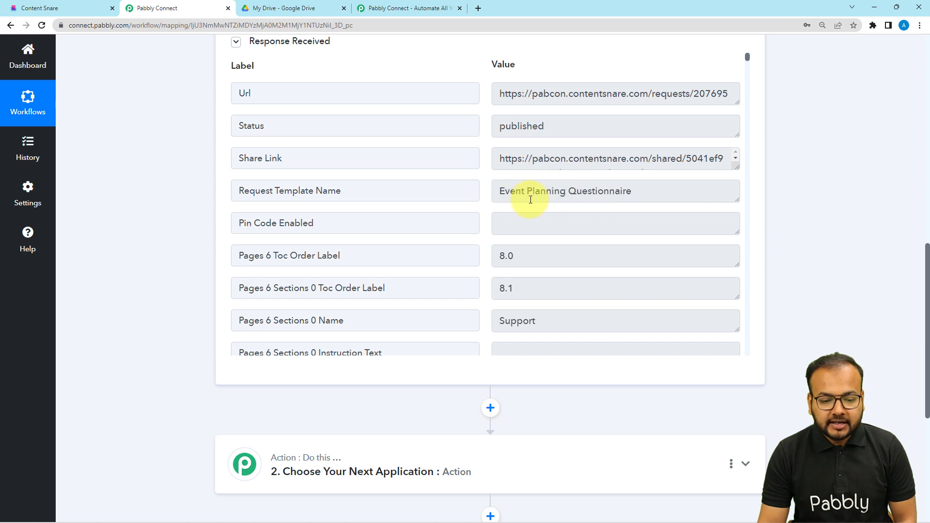
pyautogui.scroll(-10, 392, 213)
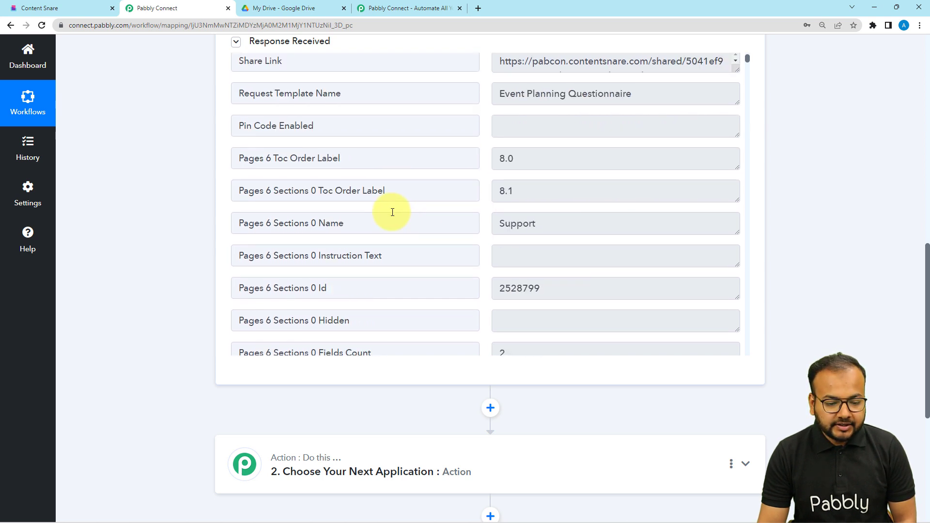
pyautogui.scroll(-10, 393, 212)
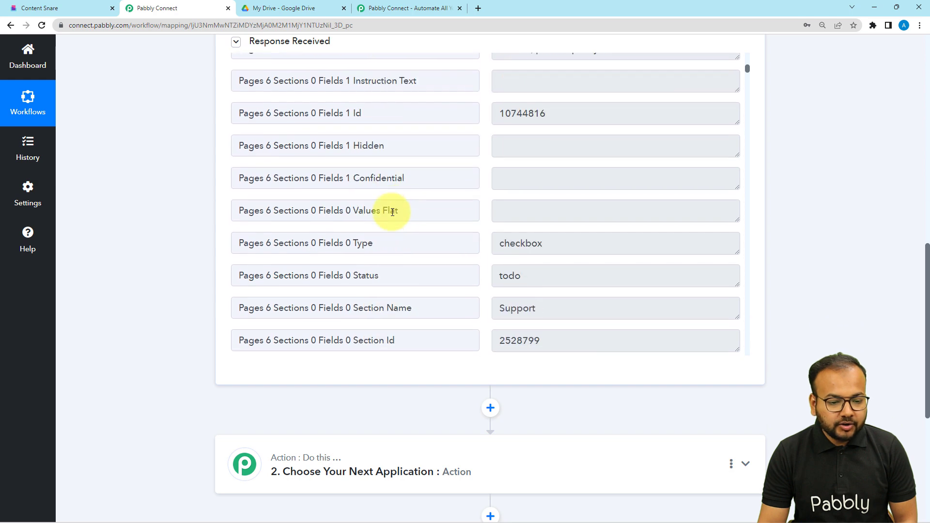
pyautogui.scroll(-10, 393, 212)
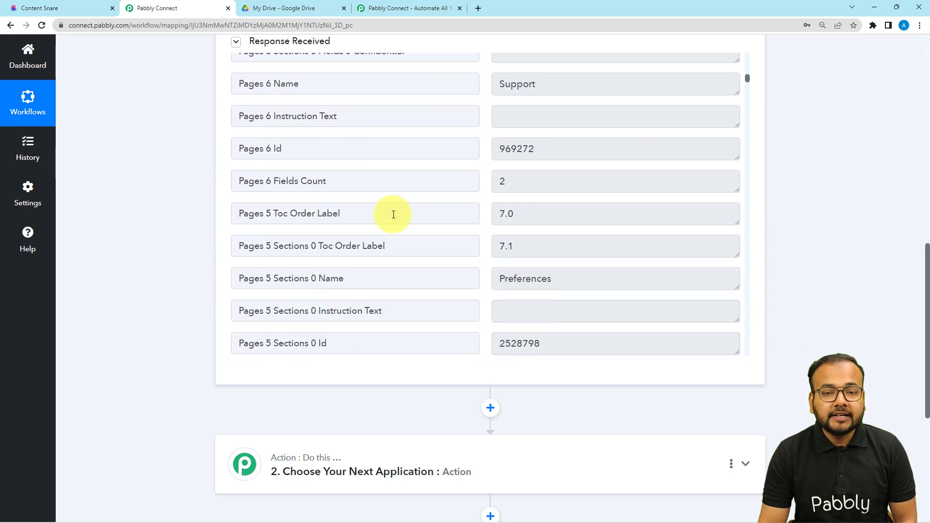
pyautogui.scroll(-8, 394, 216)
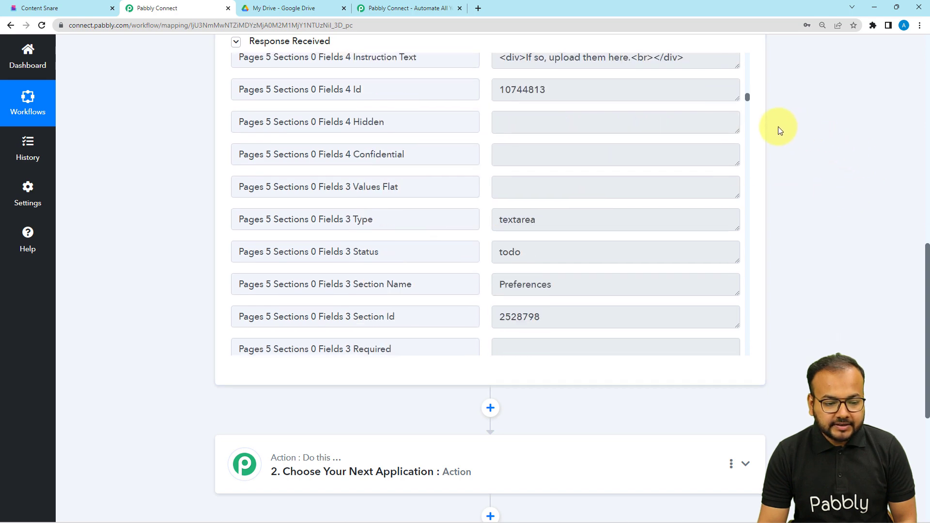
pyautogui.moveTo(748, 97); pyautogui.dragTo(749, 356)
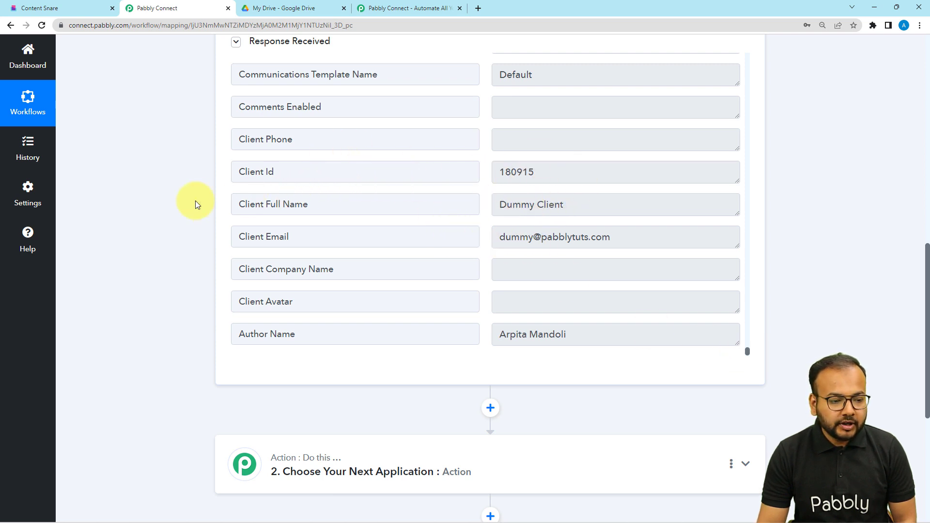
# Set the workflow's next action to Google Drive with the action event Create a File or Folder.
pyautogui.scroll(-5, 180, 204)
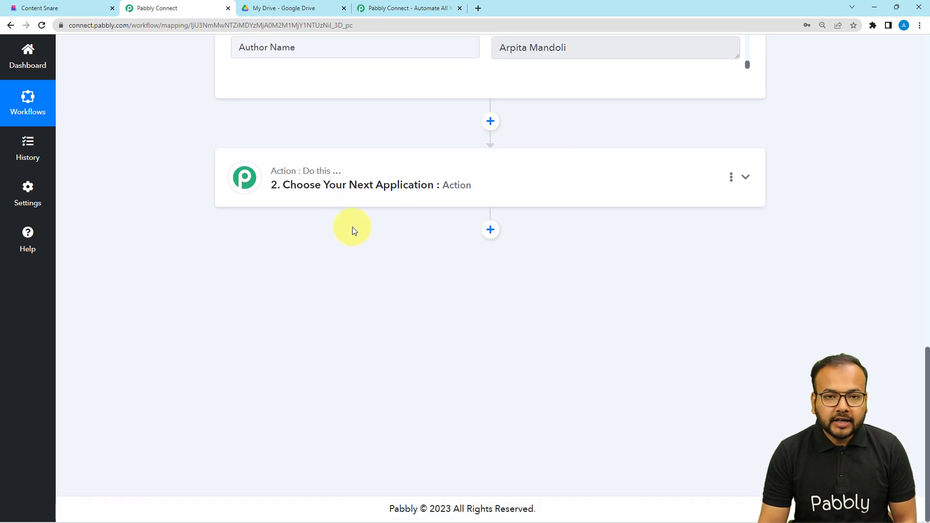
pyautogui.click(422, 196)
pyautogui.click(374, 251)
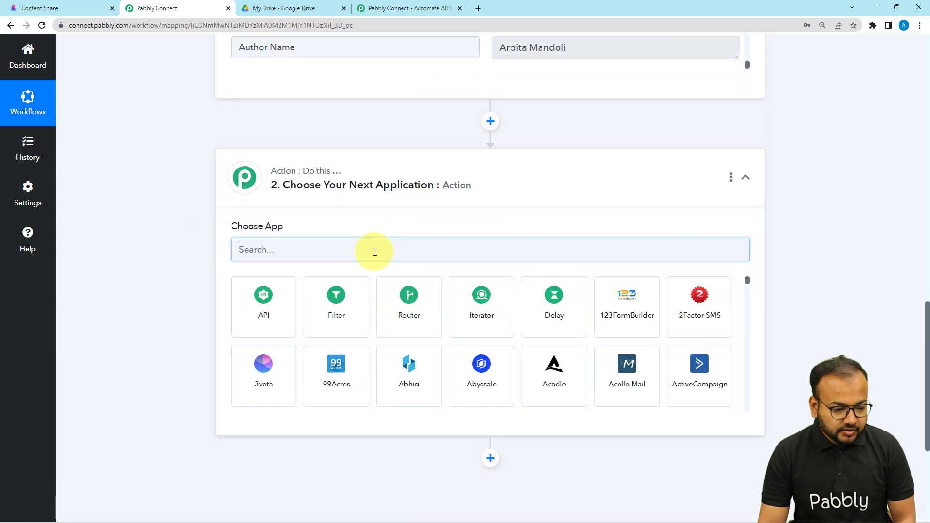
pyautogui.write('goo')
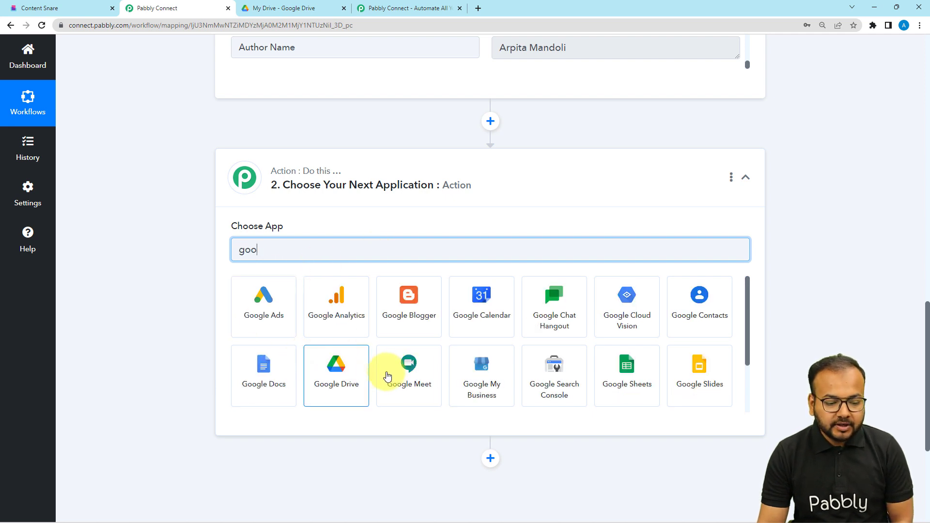
pyautogui.click(341, 370)
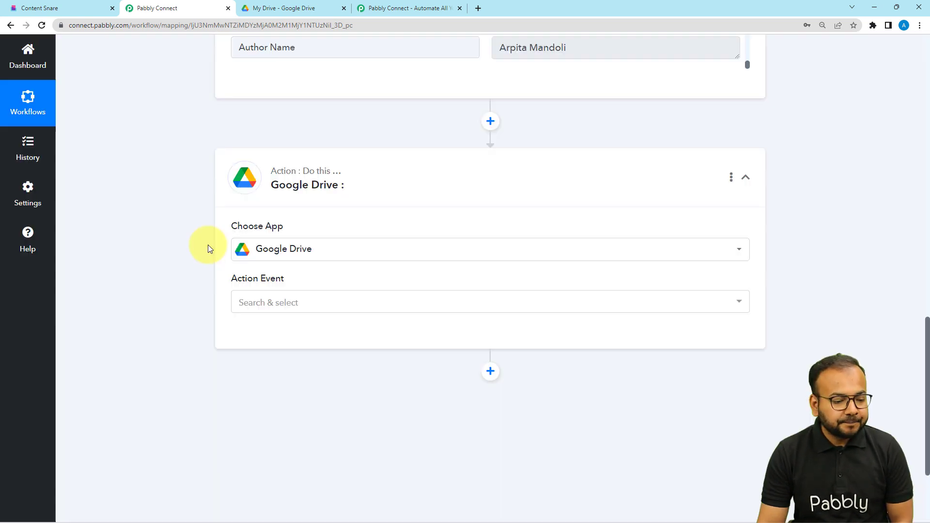
pyautogui.click(277, 214)
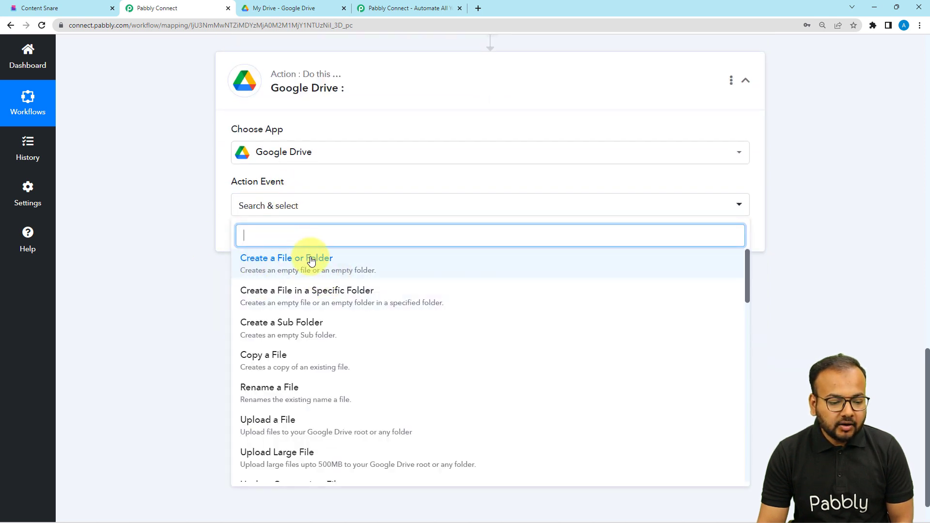
pyautogui.click(277, 264)
# Add a new Google Drive connection by signing in with a Google account and granting Pabbly Connect access.
pyautogui.click(257, 236)
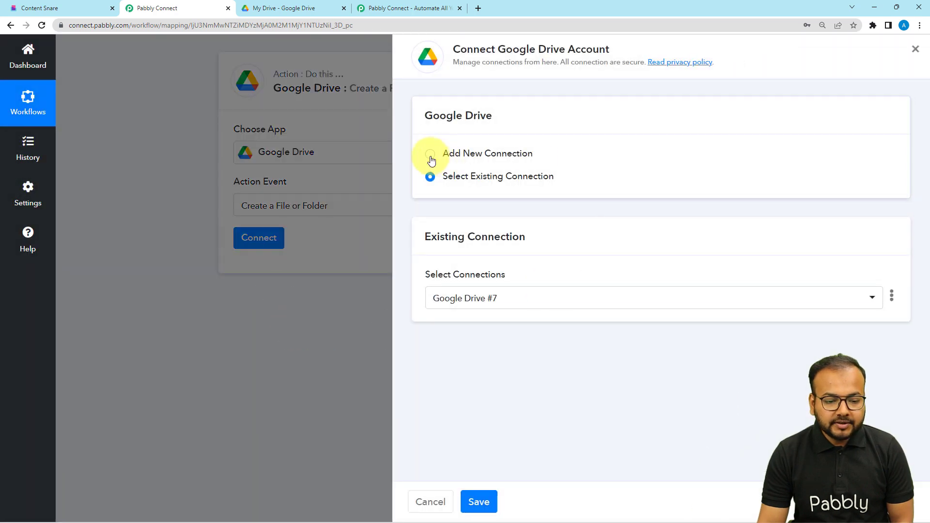
pyautogui.click(430, 154)
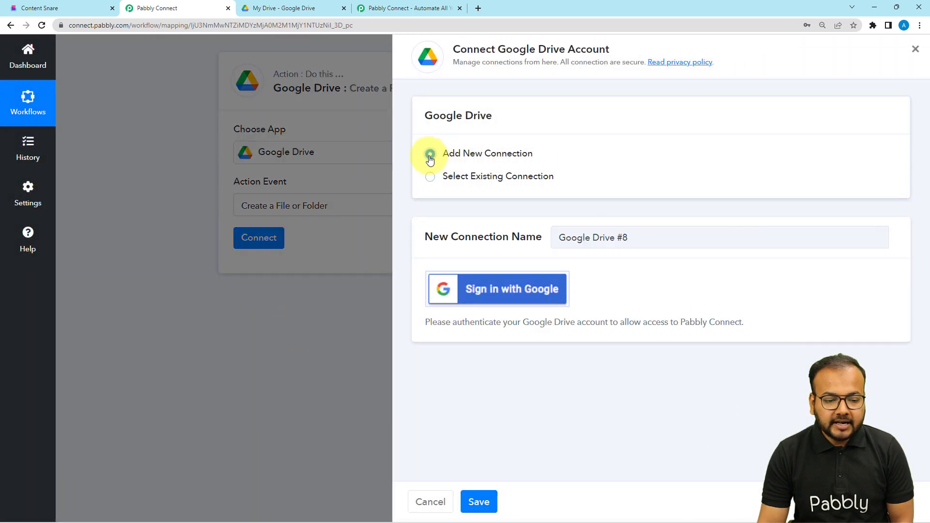
pyautogui.click(499, 289)
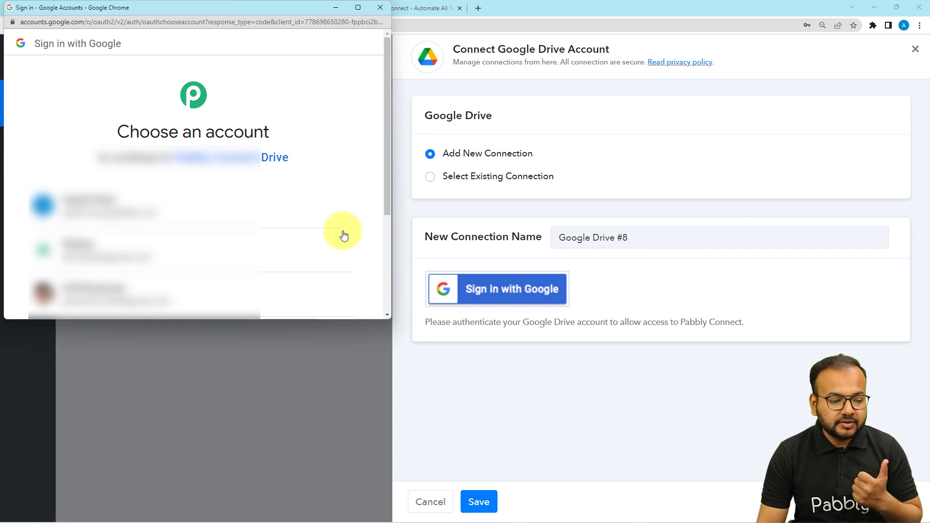
pyautogui.click(269, 287)
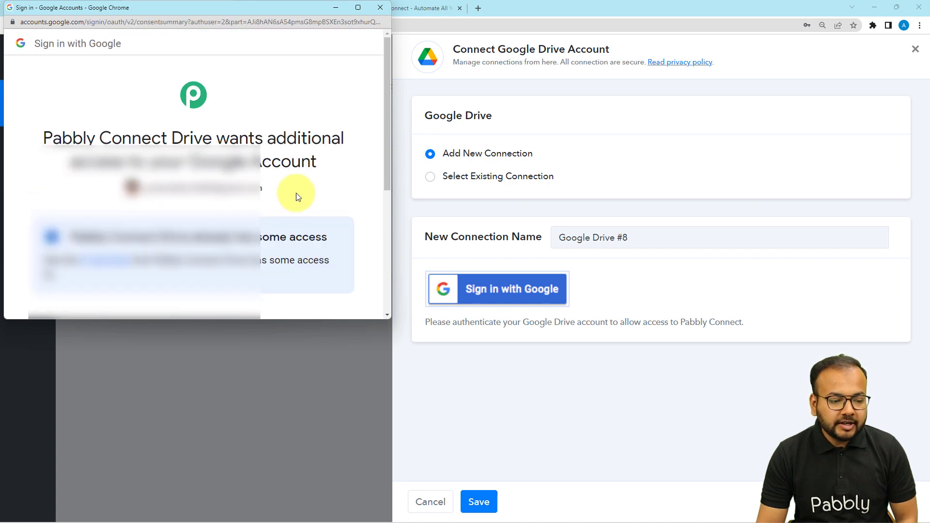
pyautogui.scroll(-5, 298, 156)
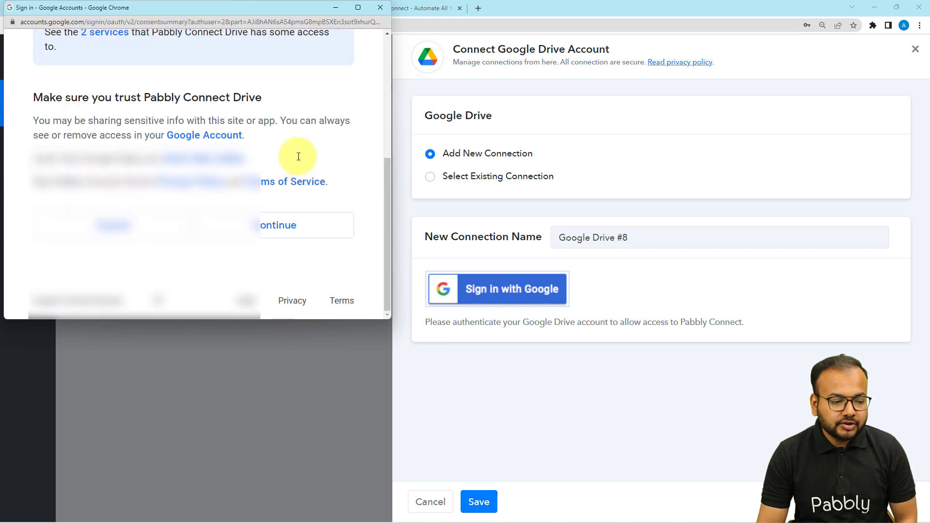
pyautogui.click(272, 224)
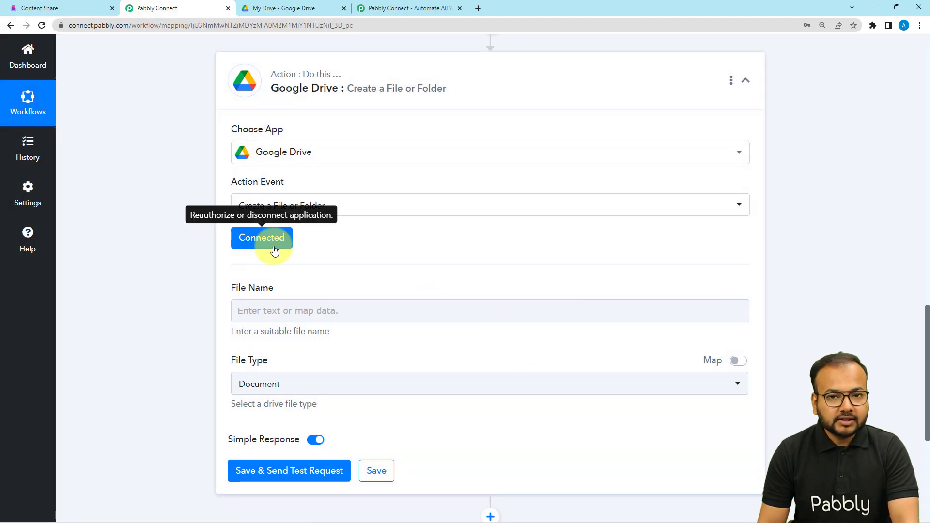
# Set the Google Drive action's file type to Drive Folder.
pyautogui.scroll(-2, 189, 191)
pyautogui.scroll(-1, 215, 185)
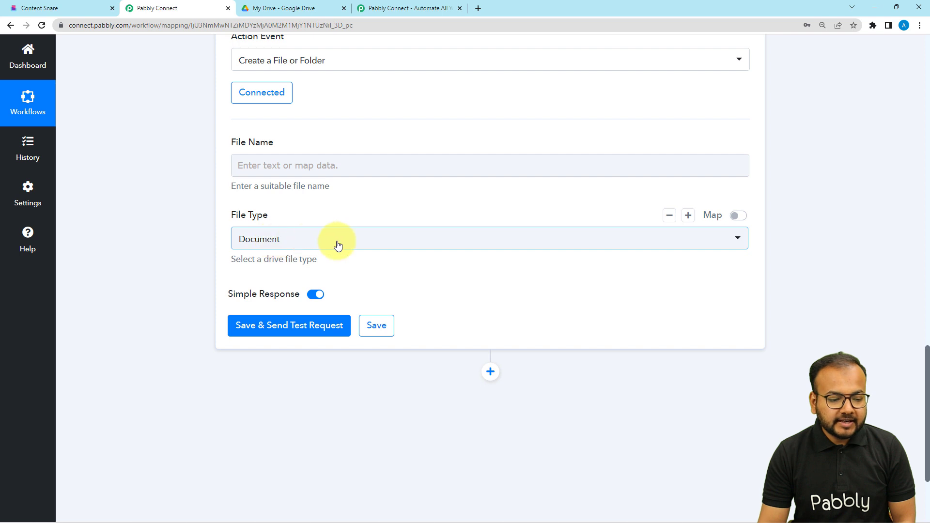
pyautogui.click(297, 239)
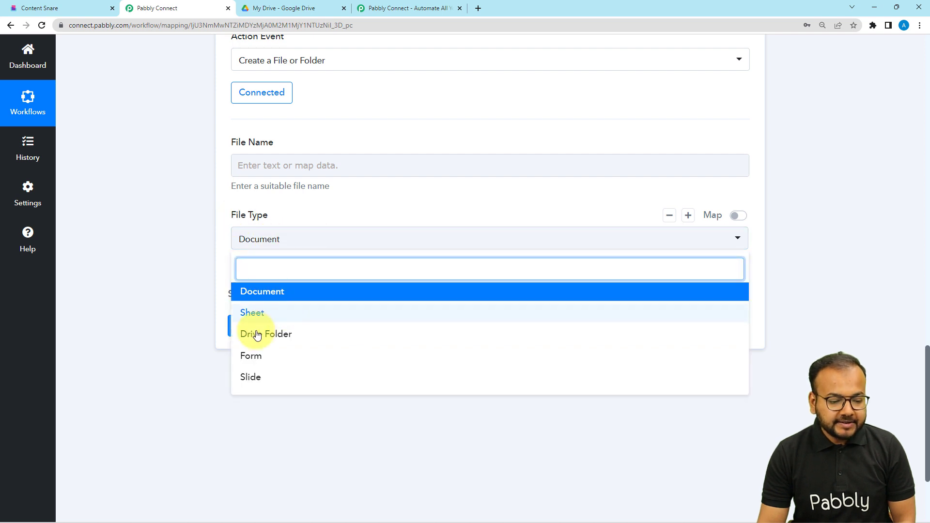
pyautogui.click(258, 336)
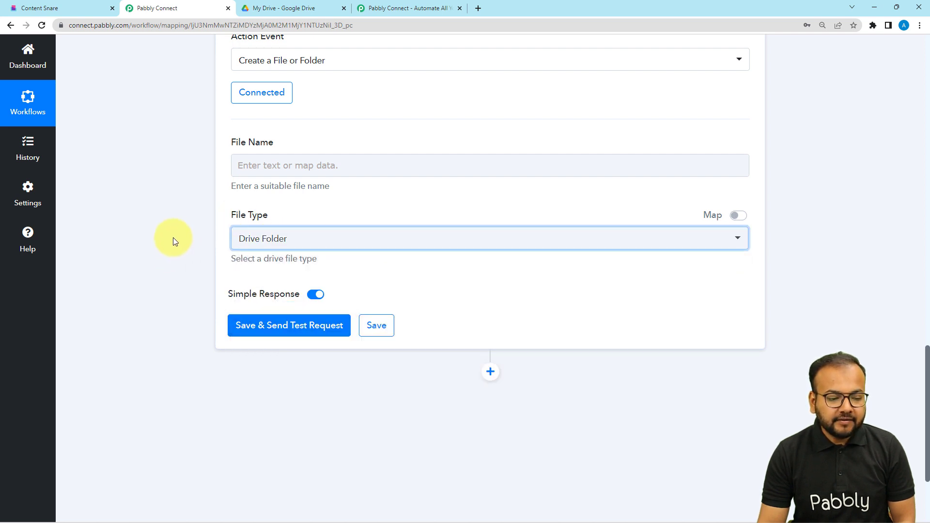
pyautogui.scroll(3, 184, 241)
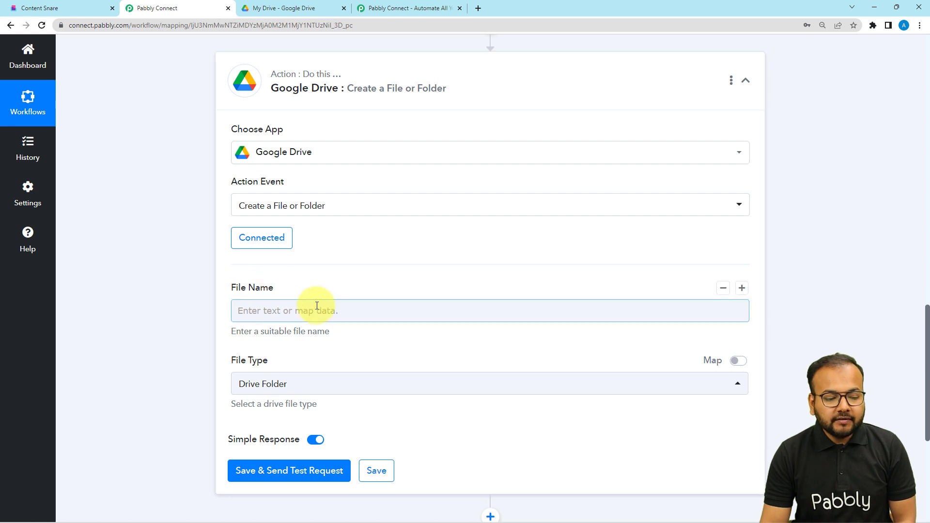
pyautogui.click(209, 261)
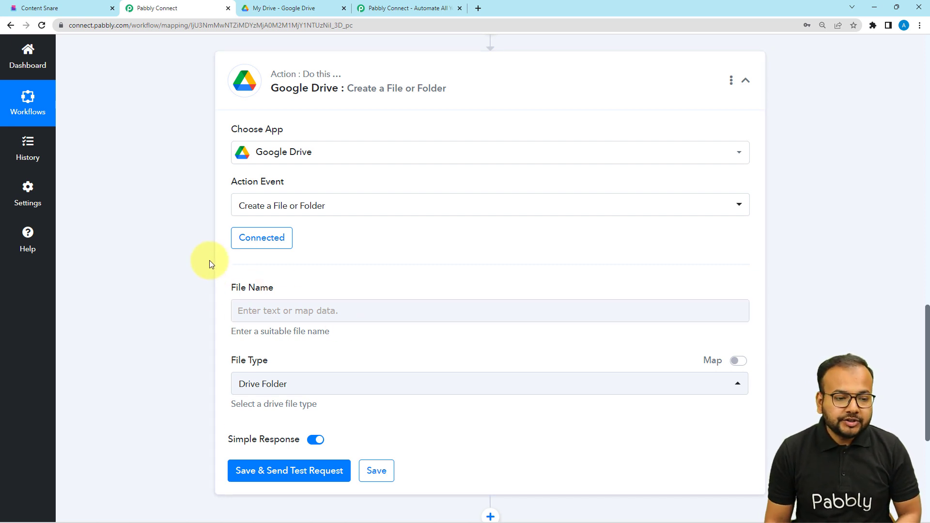
# Check the client fields in the webhook response and open the Content Snare request data for mapping into File Name.
pyautogui.scroll(9, 209, 262)
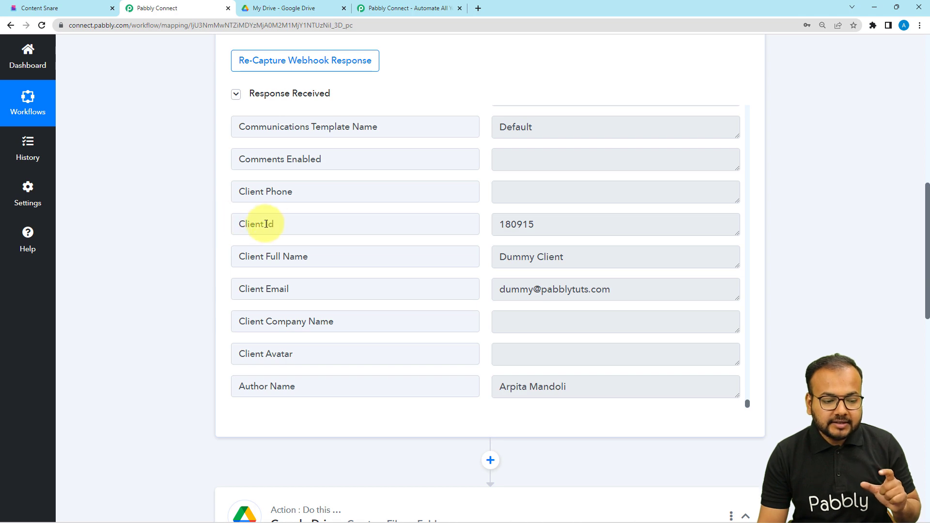
pyautogui.scroll(-12, 205, 231)
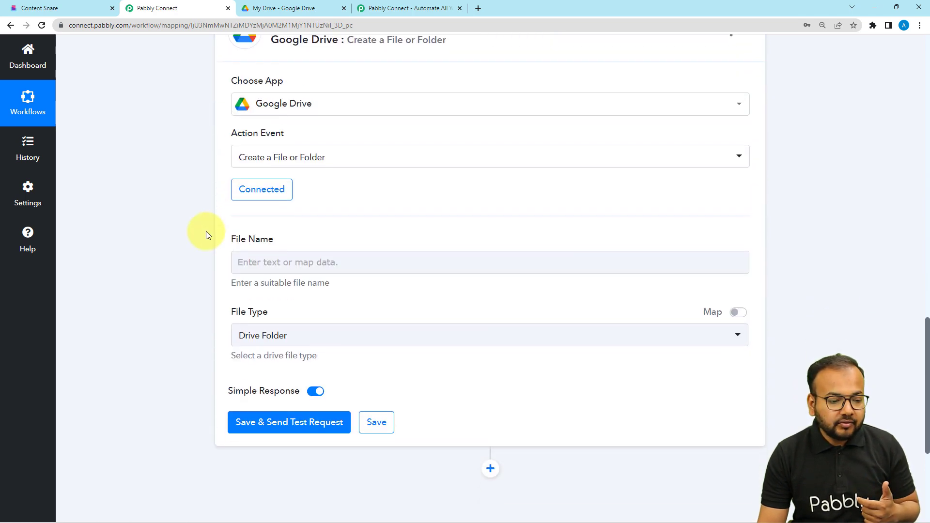
pyautogui.click(247, 160)
pyautogui.click(266, 168)
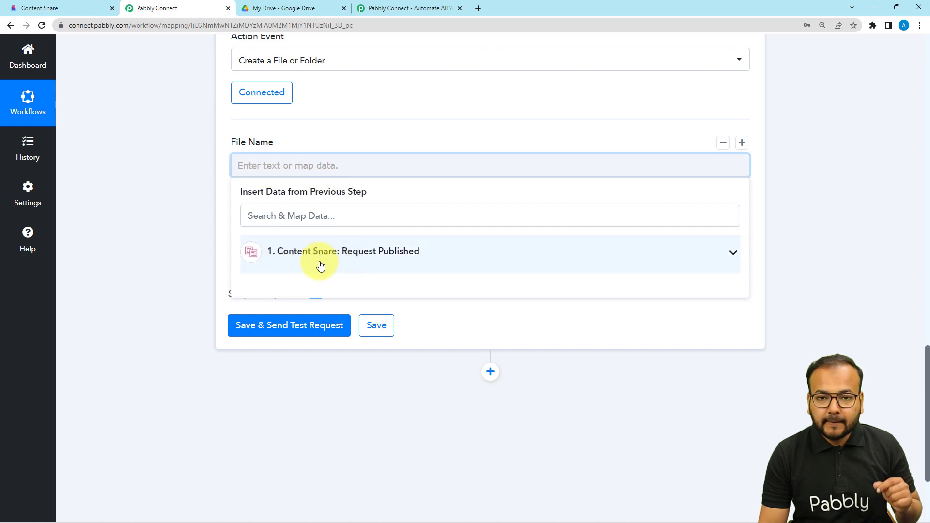
pyautogui.click(346, 267)
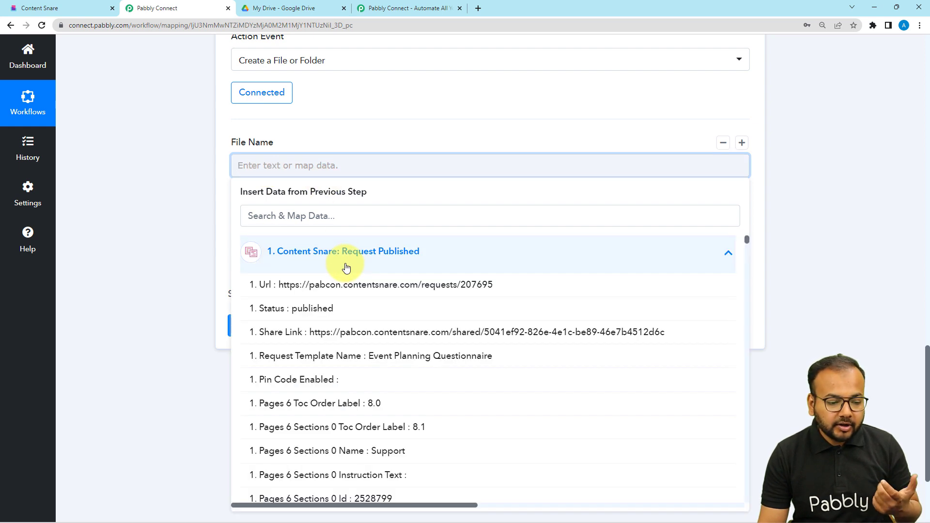
pyautogui.scroll(-7, 333, 322)
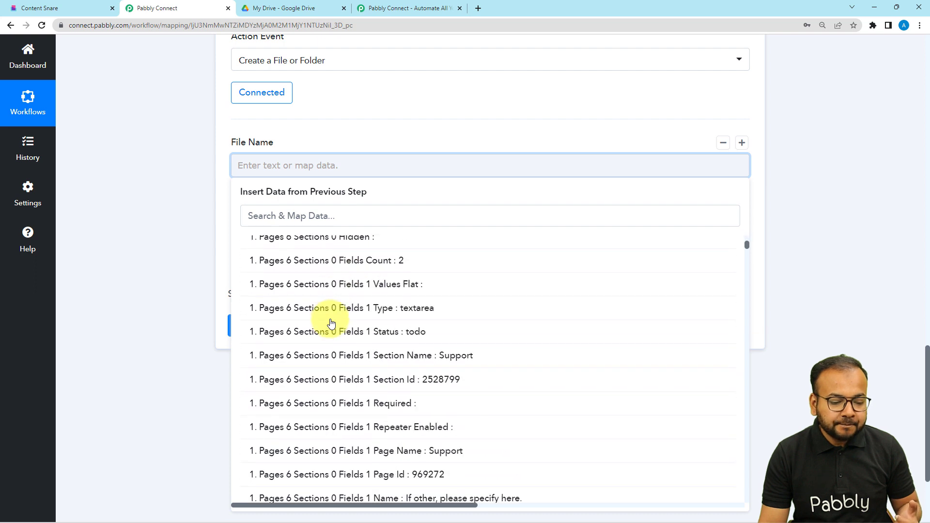
pyautogui.click(335, 215)
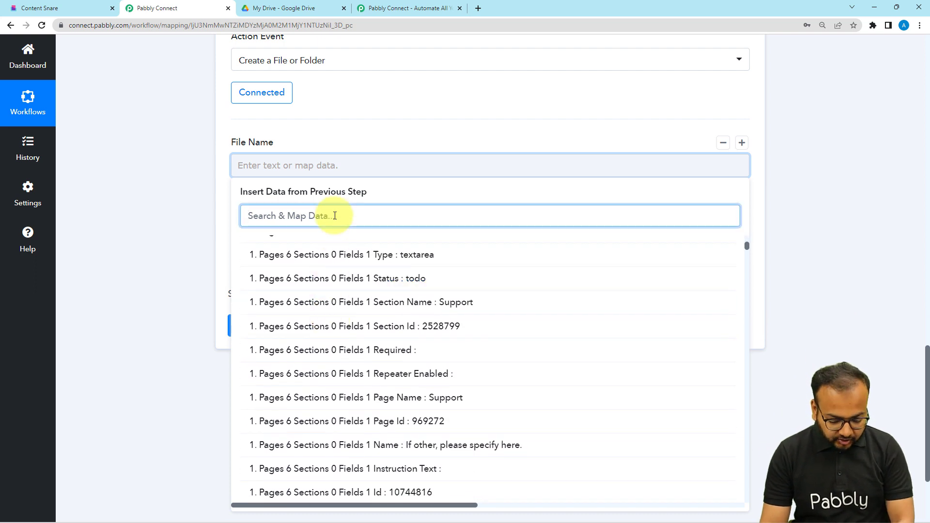
pyautogui.write('id')
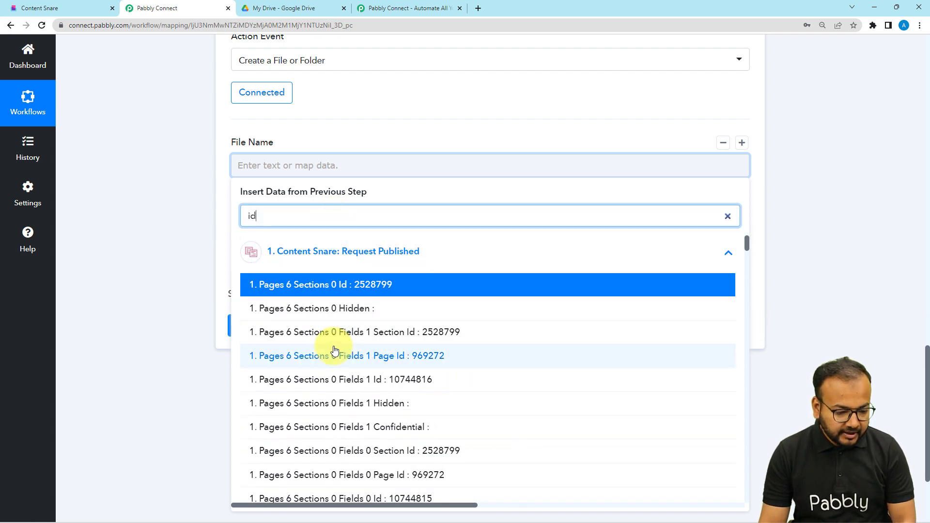
pyautogui.scroll(-17, 335, 350)
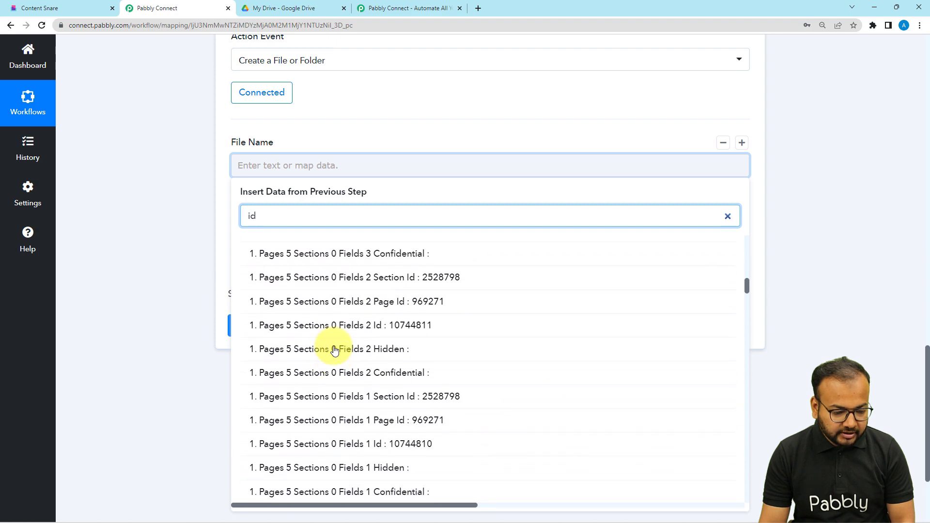
pyautogui.scroll(-4, 334, 350)
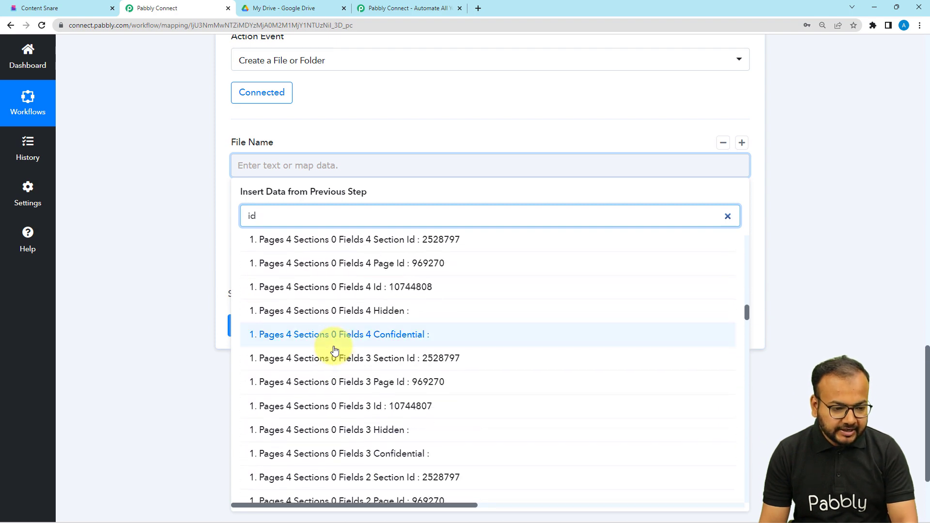
pyautogui.press('BackSpace')
pyautogui.press('BackSpace')
# Find the client fields with "clie" and map the request's Client Id into File Name.
pyautogui.write('clie')
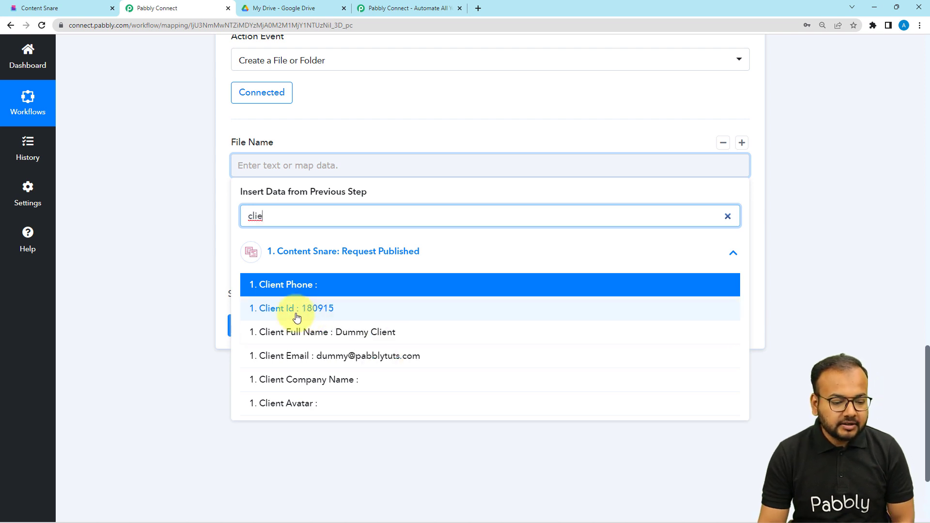
pyautogui.click(316, 311)
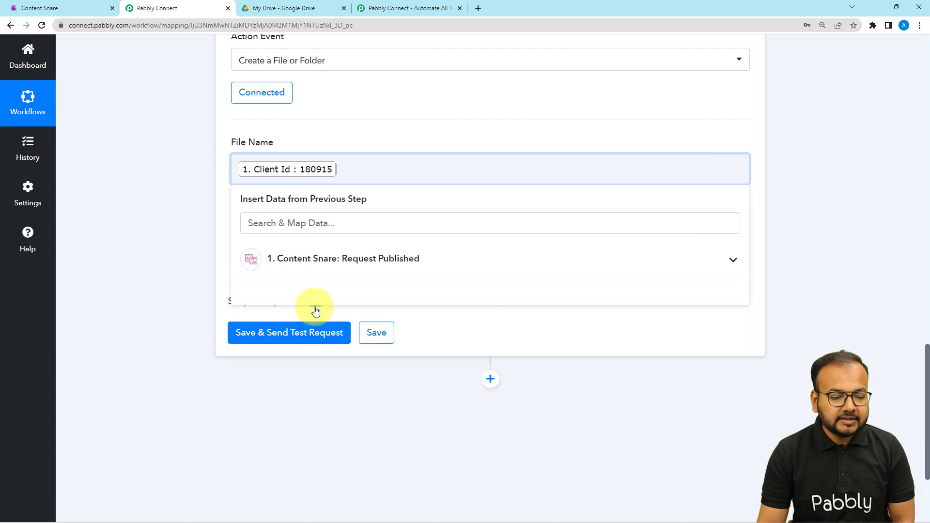
pyautogui.click(175, 187)
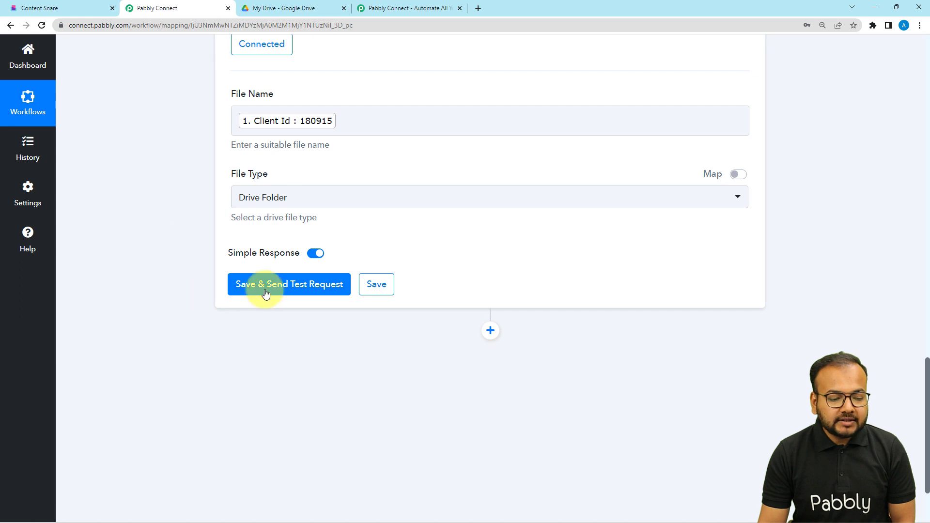
# Check the existing folders in Google Drive, and save the Pabbly Connect action with a test request.
pyautogui.click(268, 8)
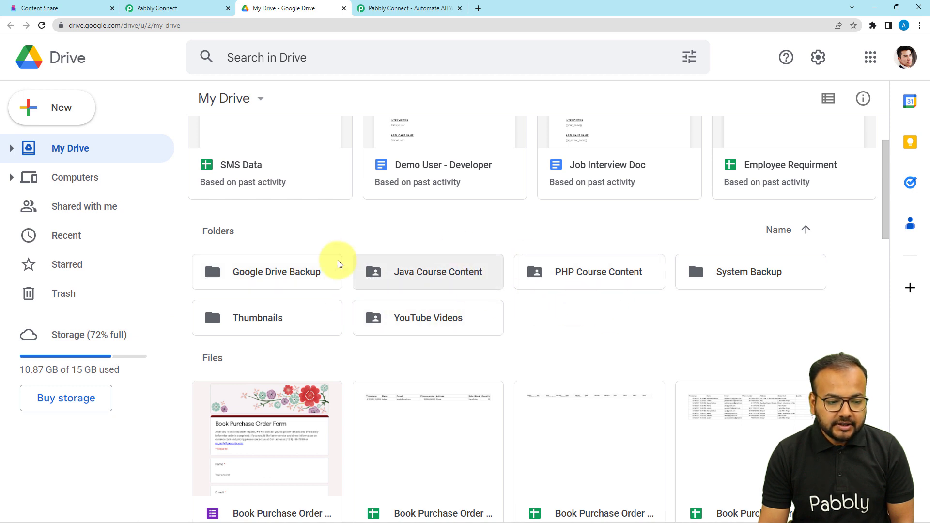
pyautogui.click(144, 9)
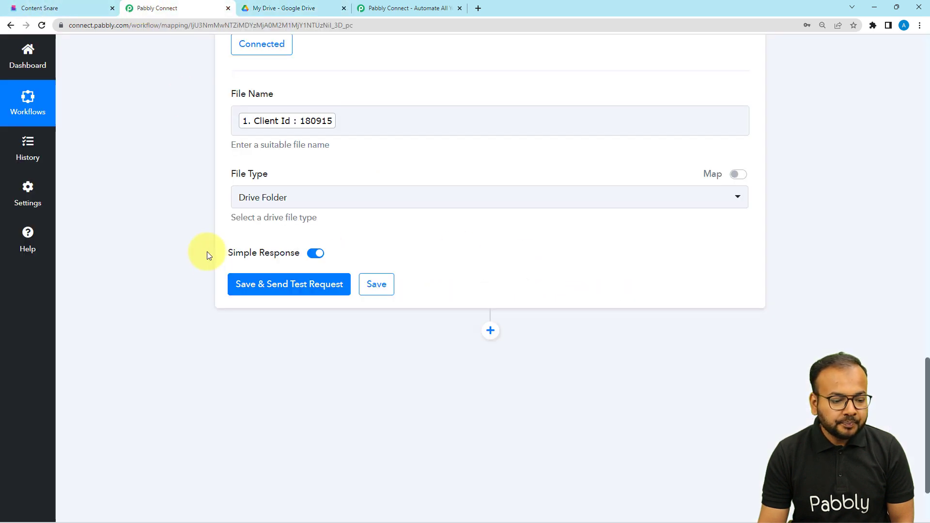
pyautogui.click(245, 288)
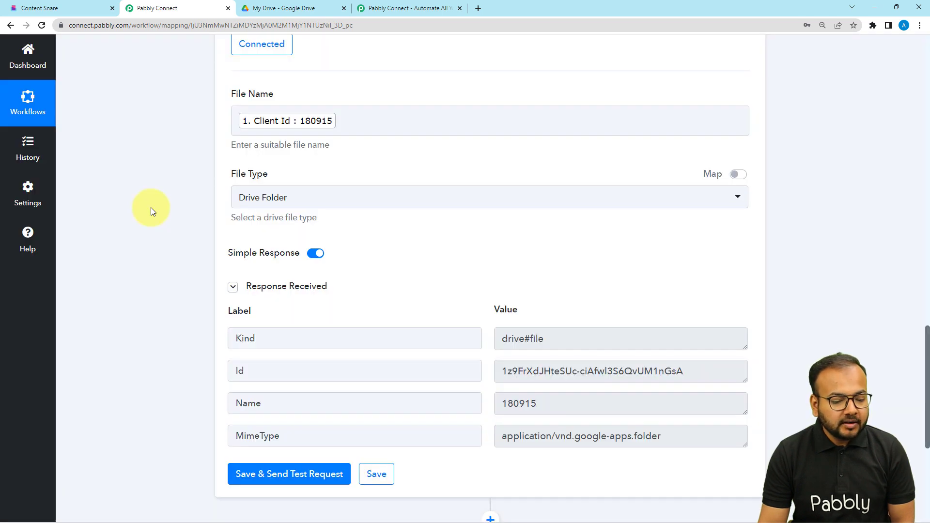
pyautogui.scroll(-3, 150, 207)
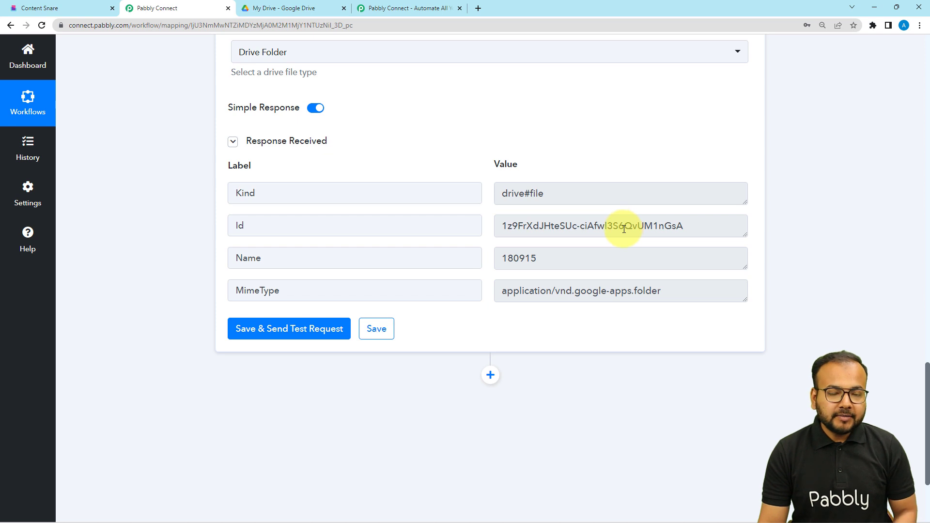
# Switch to Google Drive to check My Drive for the test folder, and return to the Pabbly Connect workflow.
pyautogui.click(290, 9)
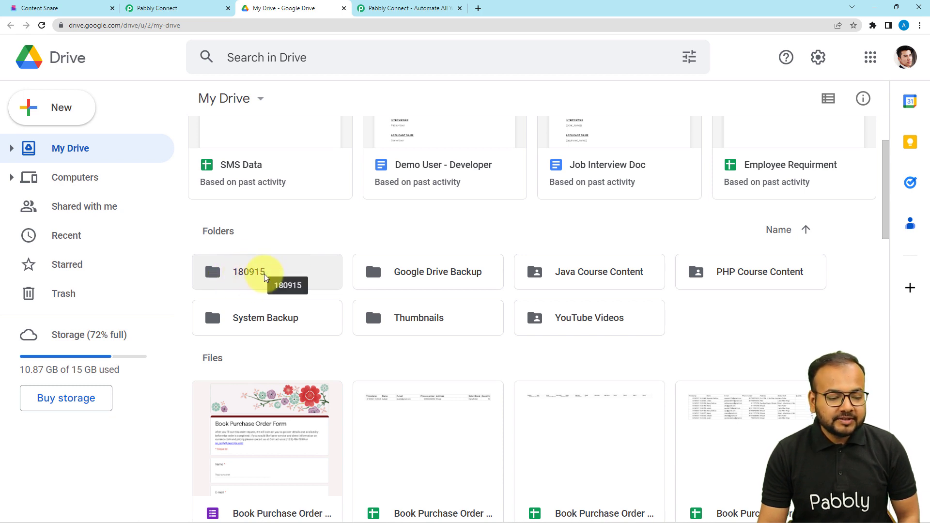
pyautogui.click(156, 8)
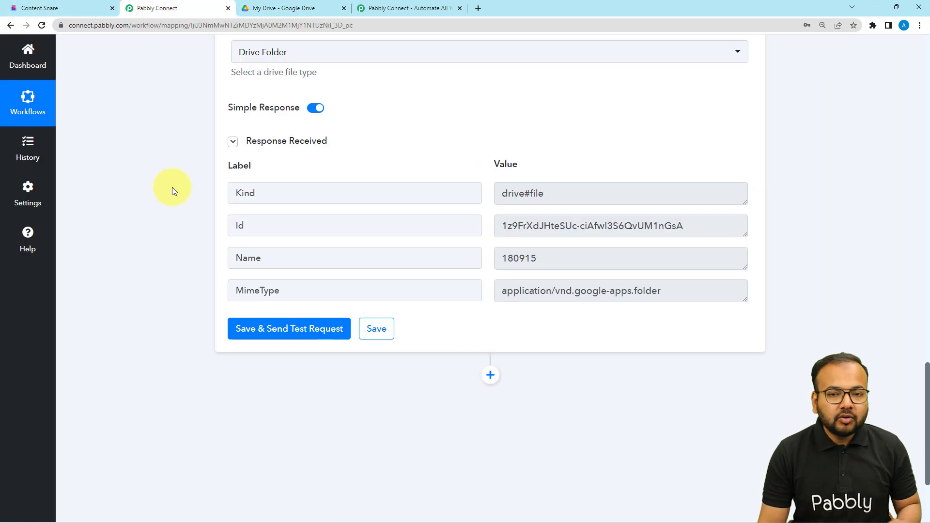
pyautogui.scroll(-2, 174, 191)
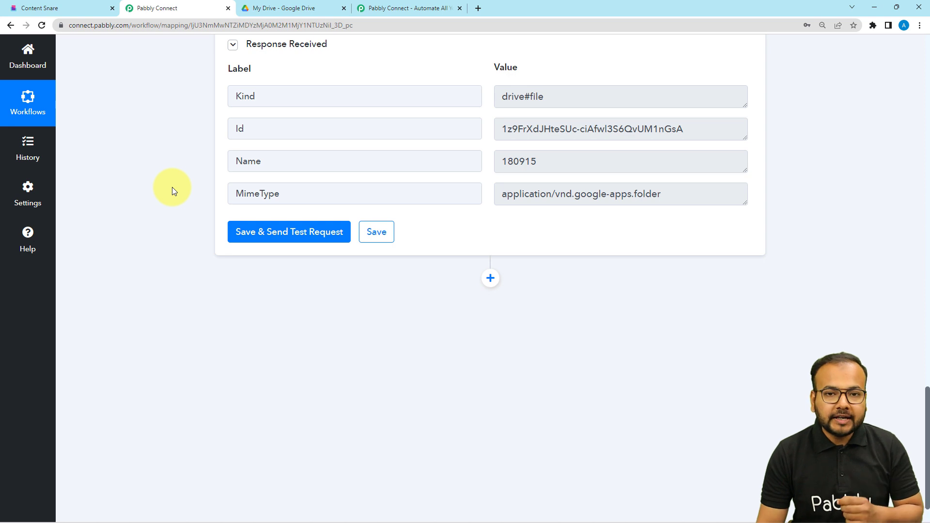
# Add a Google Drive action after the folder-creation step with the event Share a File or Folder by ID.
pyautogui.scroll(-1, 172, 187)
pyautogui.click(496, 237)
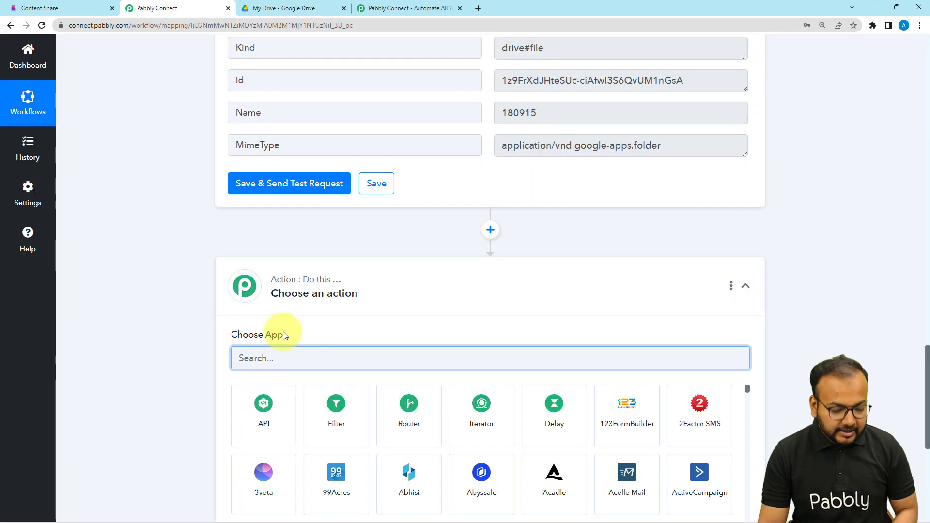
pyautogui.write('goo')
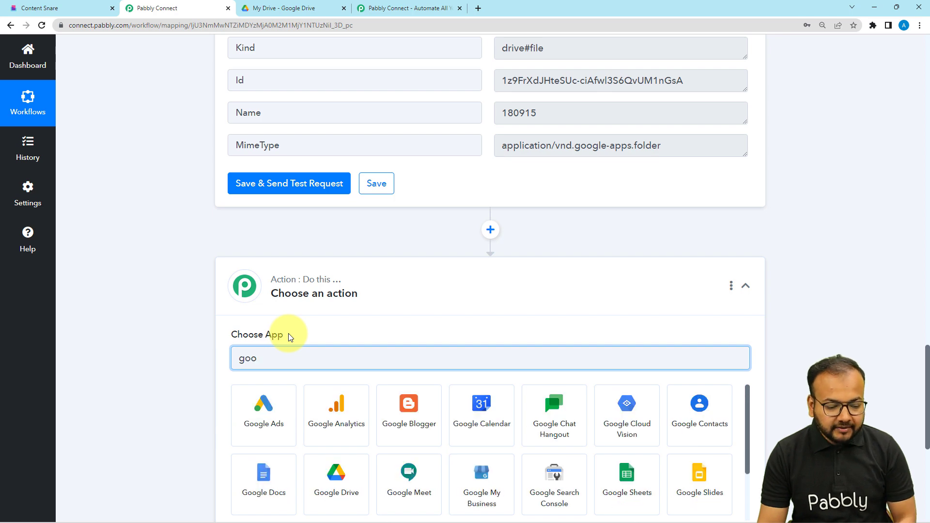
pyautogui.click(336, 479)
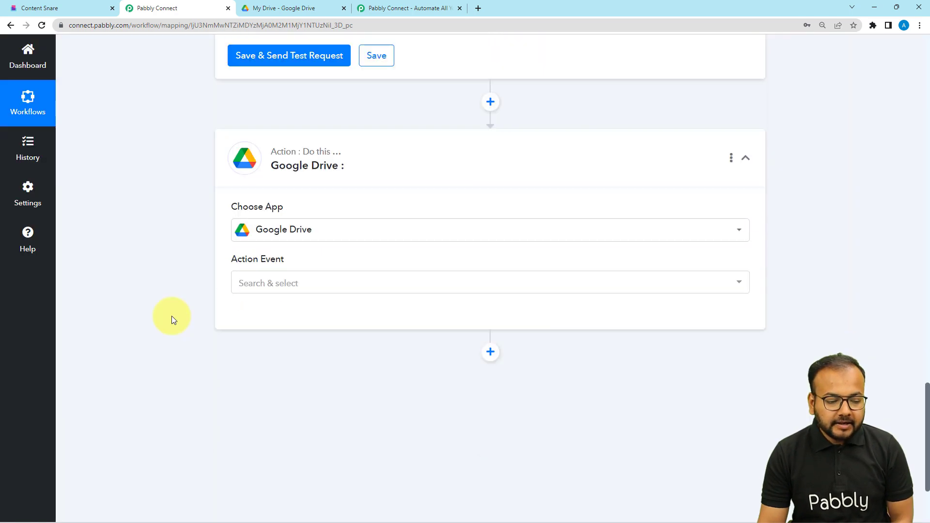
pyautogui.click(297, 266)
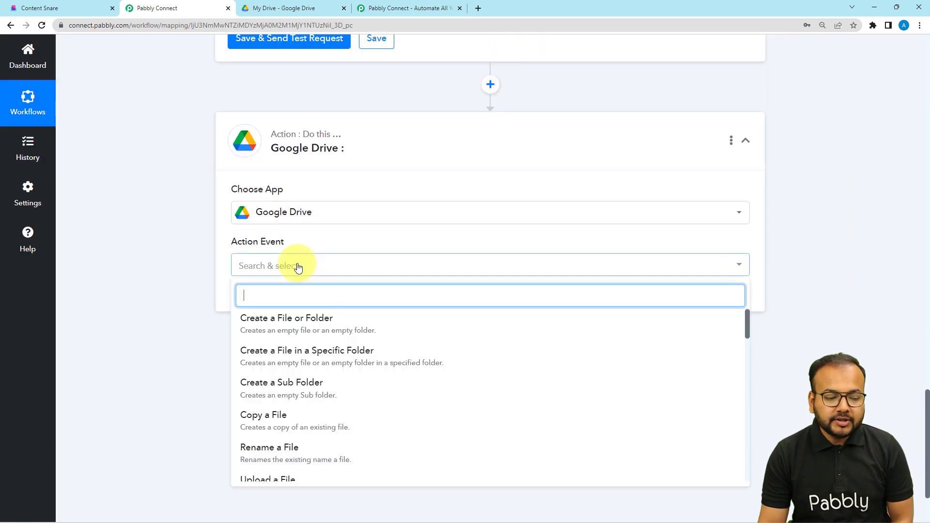
pyautogui.scroll(-6, 281, 364)
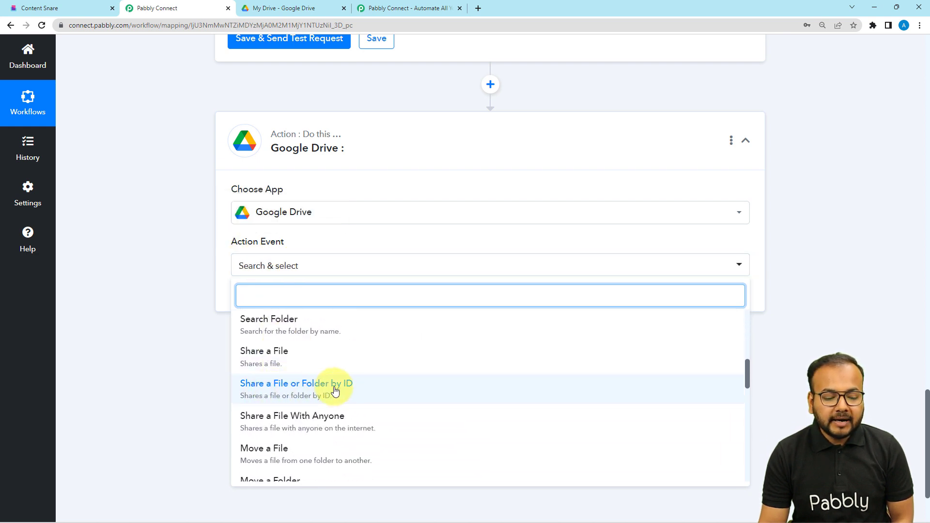
pyautogui.click(249, 386)
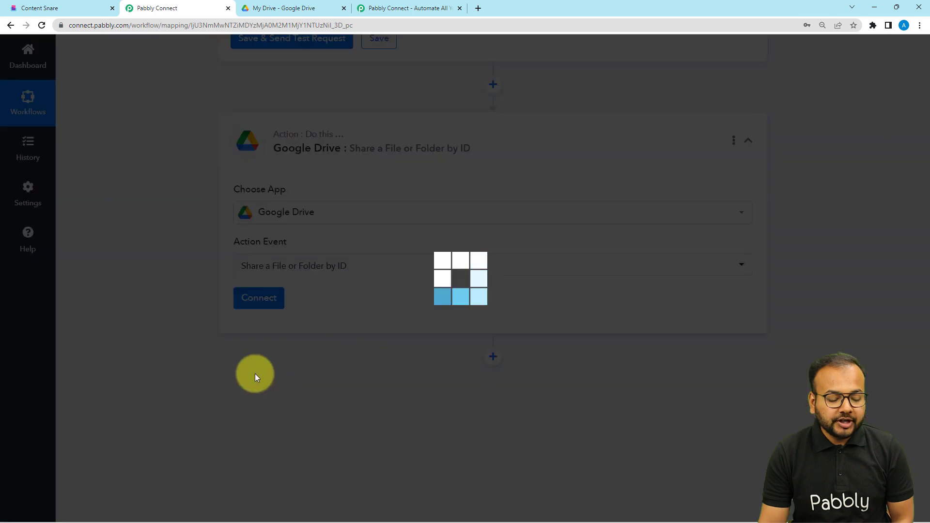
# Connect the new sharing action to Google Drive through the existing connection Google Drive #8 and save it.
pyautogui.click(244, 302)
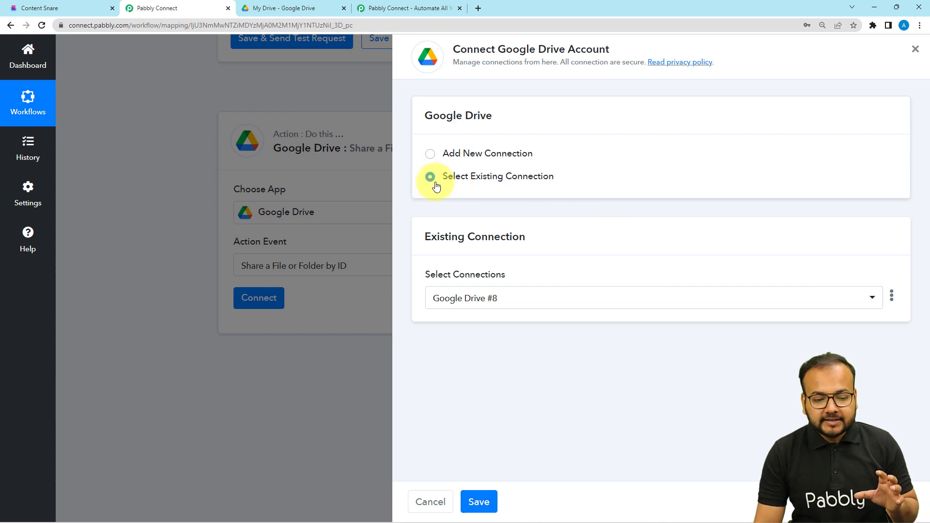
pyautogui.click(524, 299)
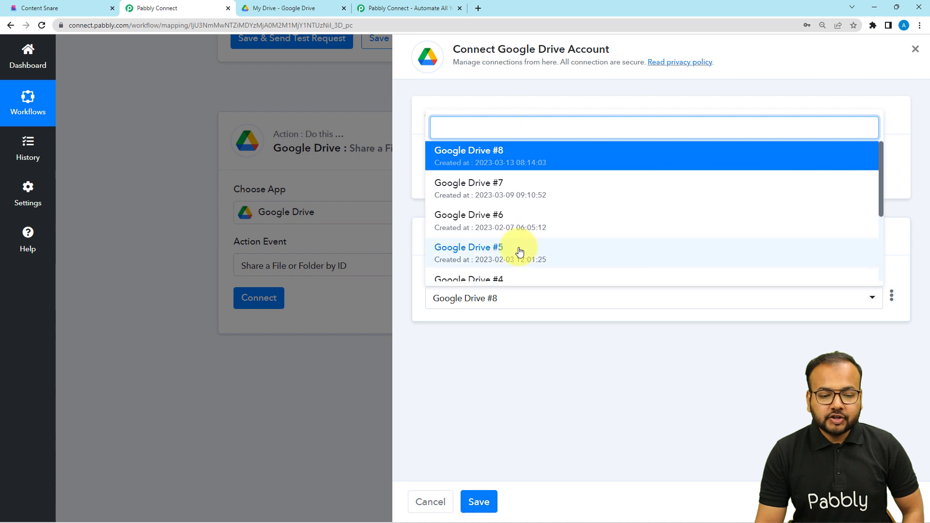
pyautogui.click(476, 154)
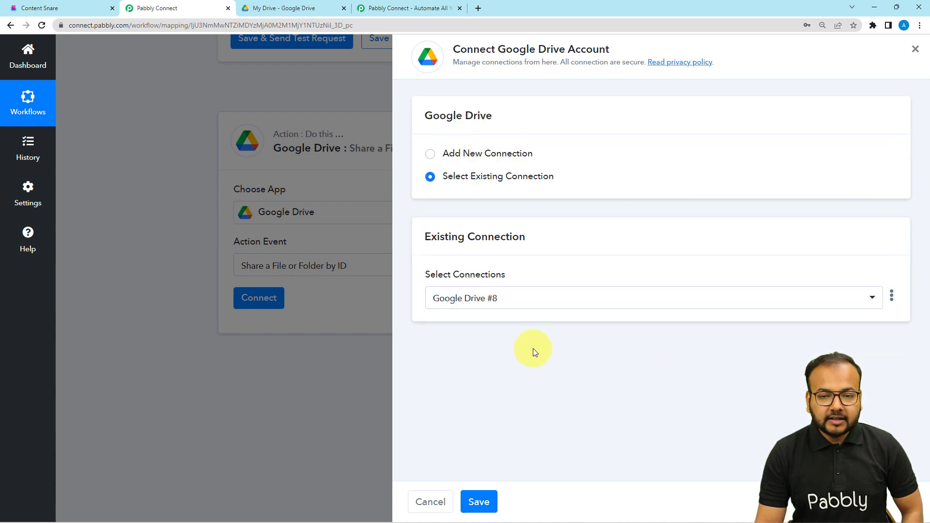
pyautogui.click(480, 502)
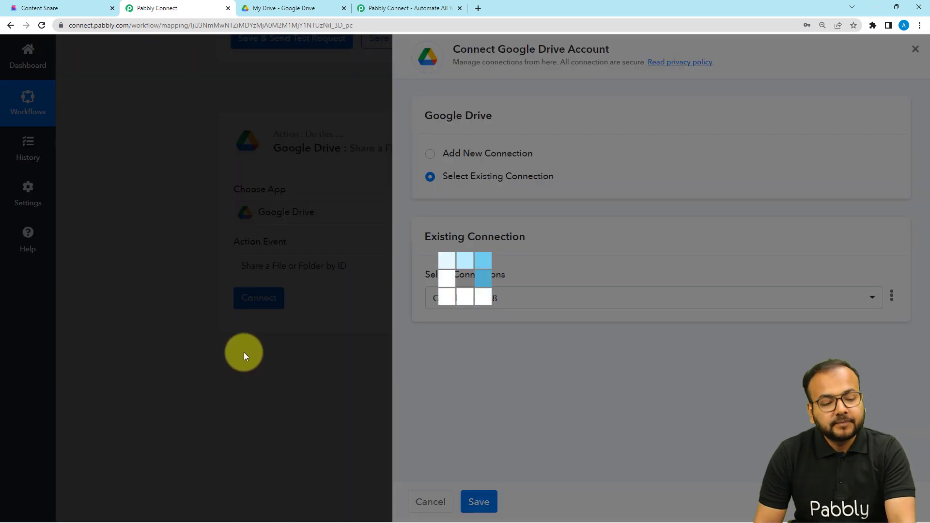
# Enable mapping for File or Folder ID and replace its fixed value with the Id from the Create a File or Folder step.
pyautogui.scroll(-2, 246, 352)
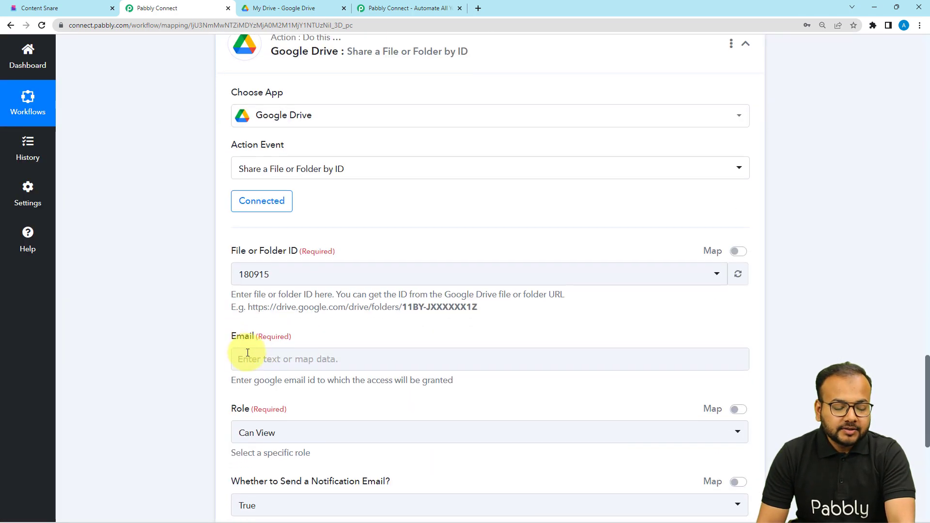
pyautogui.scroll(-2, 228, 223)
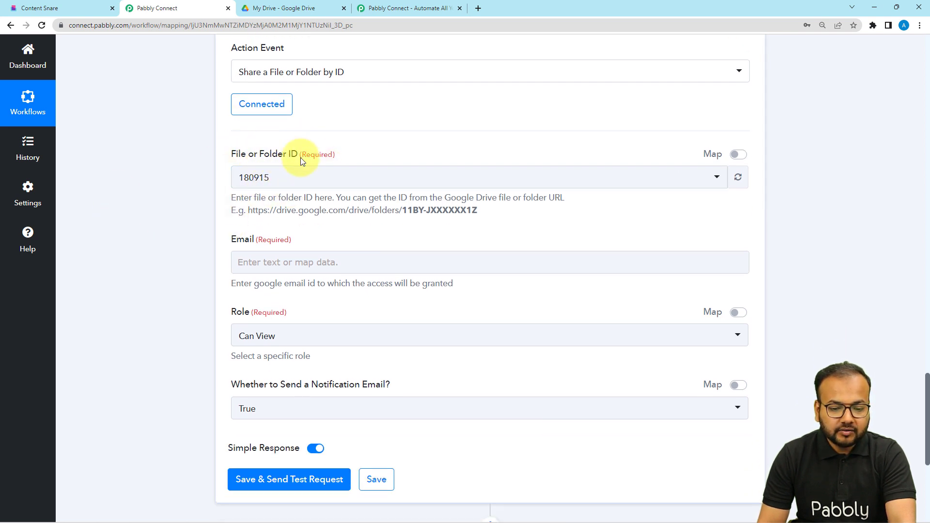
pyautogui.click(737, 155)
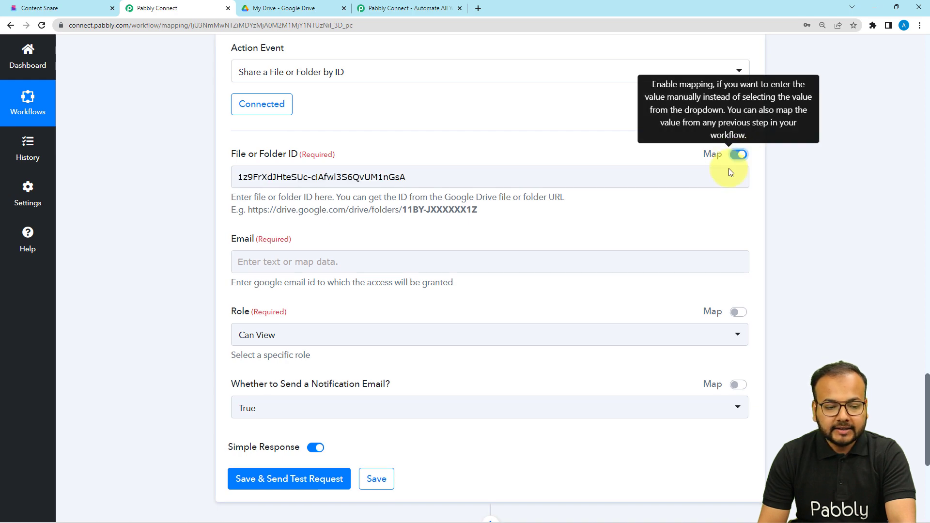
pyautogui.scroll(1, 552, 186)
pyautogui.scroll(9, 552, 186)
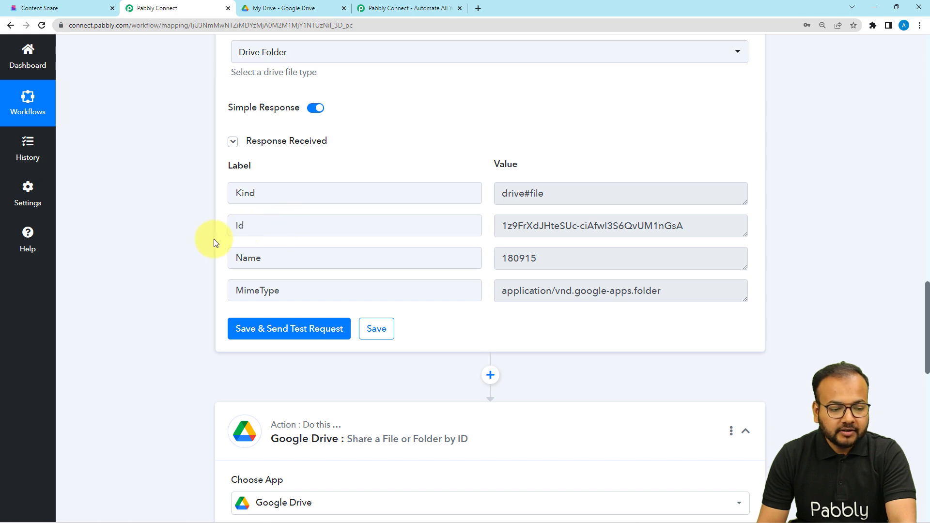
pyautogui.scroll(-1, 213, 245)
pyautogui.scroll(-6, 213, 247)
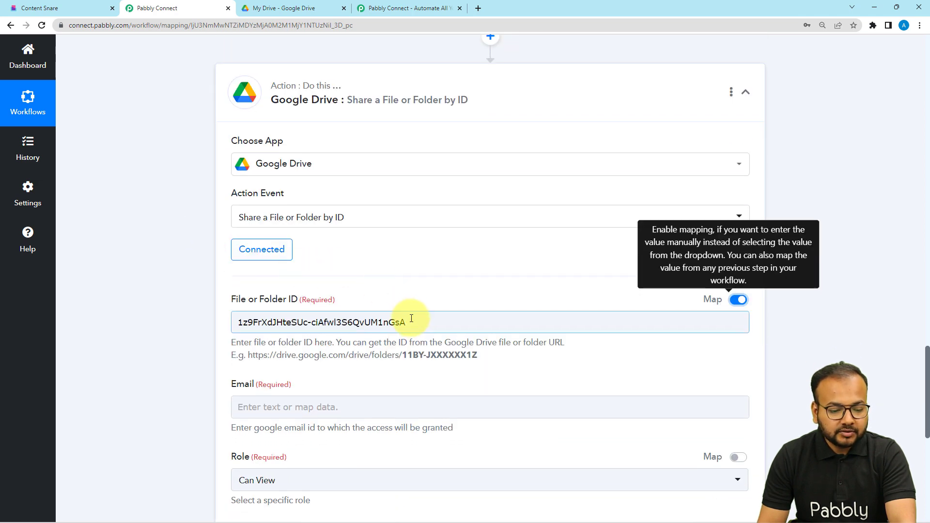
pyautogui.moveTo(409, 320); pyautogui.dragTo(224, 313)
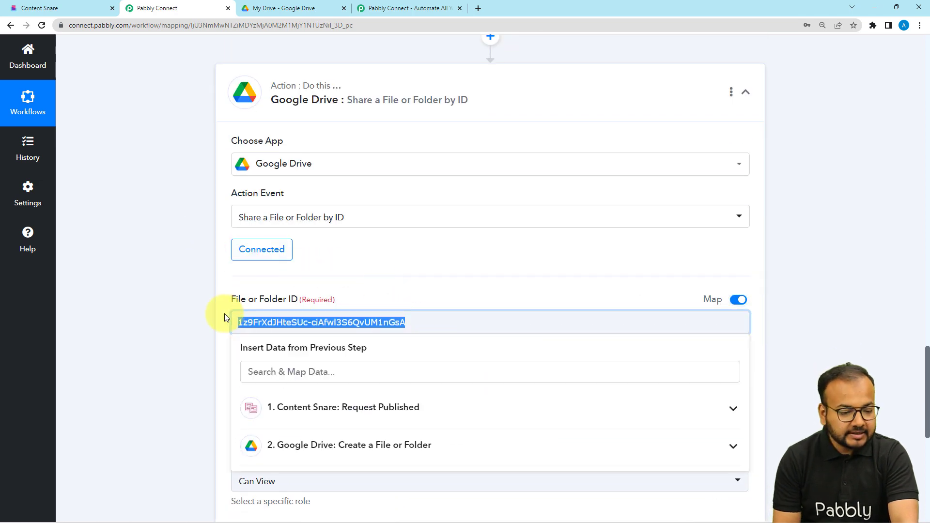
pyautogui.press('BackSpace')
pyautogui.scroll(-4, 225, 313)
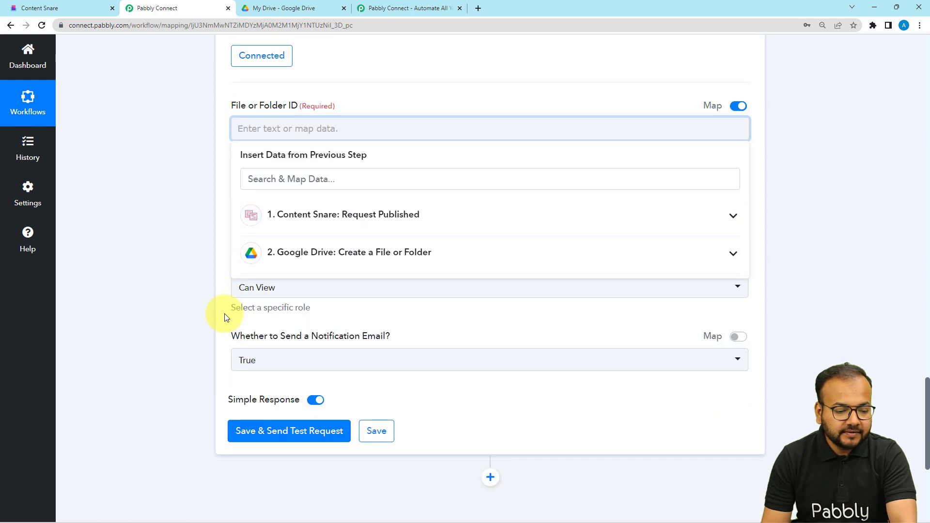
pyautogui.click(288, 256)
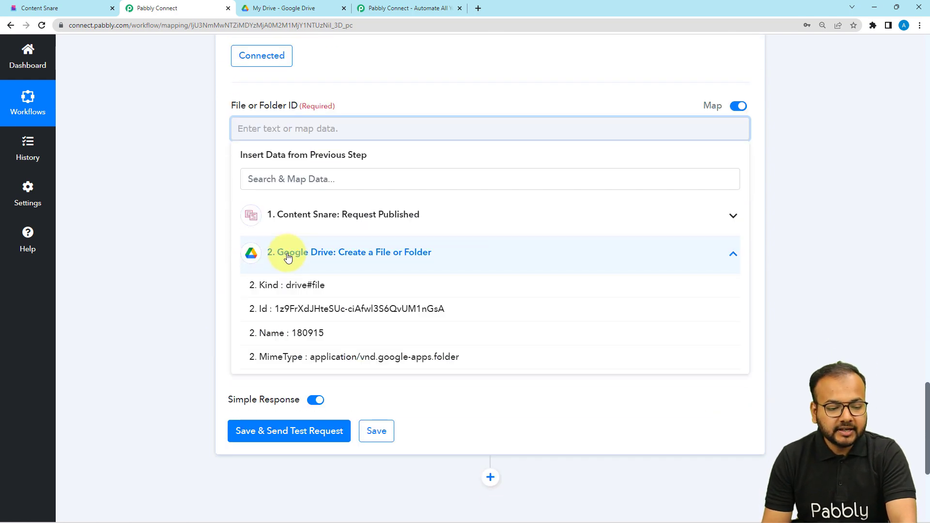
pyautogui.click(285, 310)
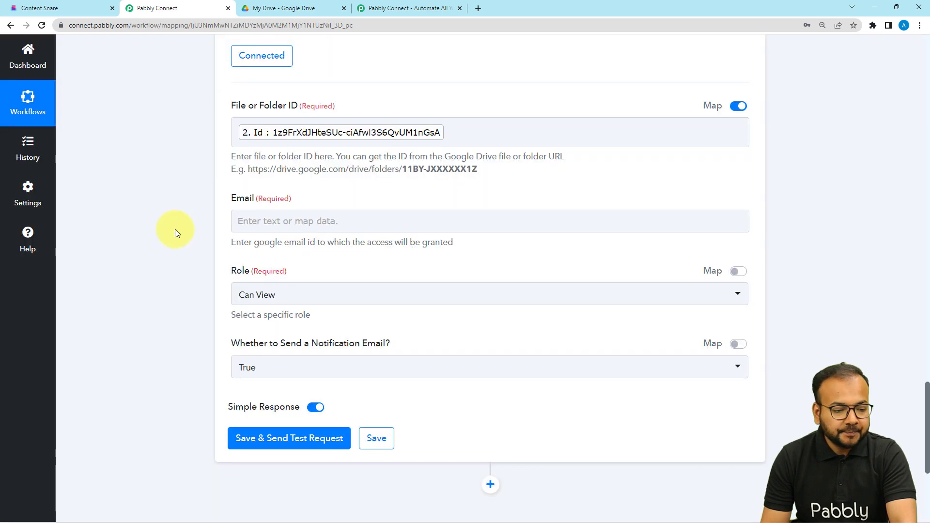
# Find the client fields with "cli" in the Content Snare request data and map Client Email into the Email field.
pyautogui.scroll(-2, 339, 160)
pyautogui.click(278, 114)
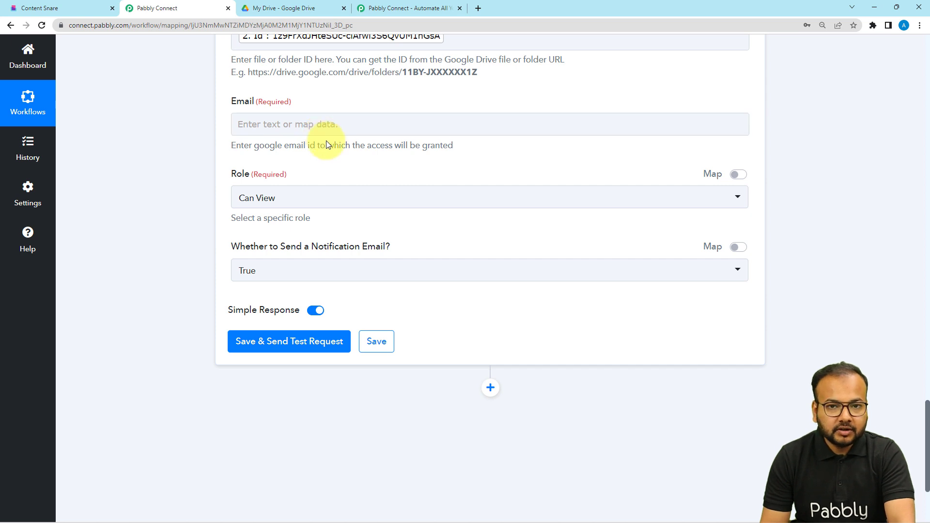
pyautogui.click(343, 122)
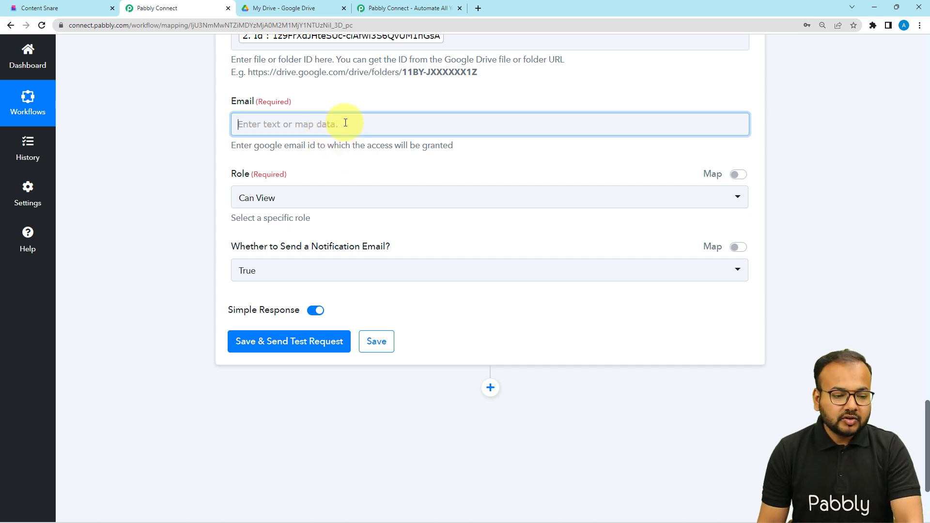
pyautogui.click(323, 213)
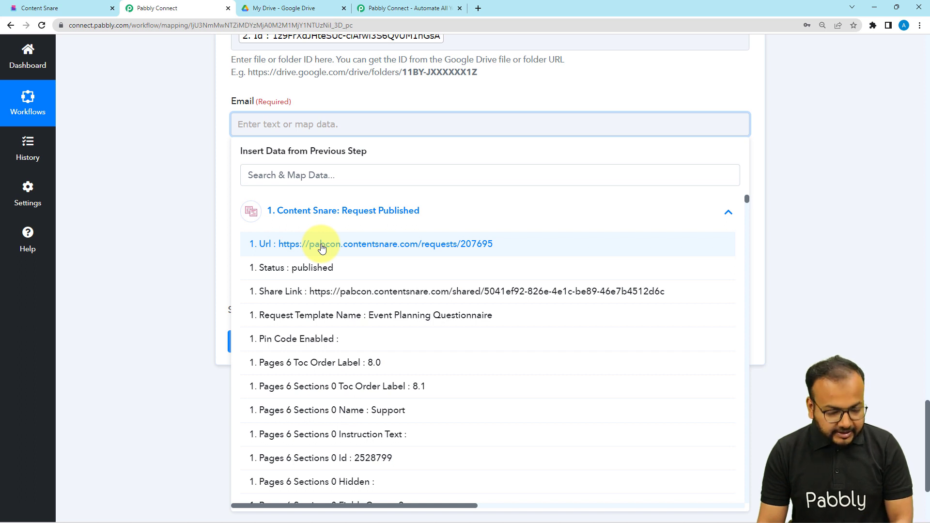
pyautogui.click(315, 170)
pyautogui.write('cli')
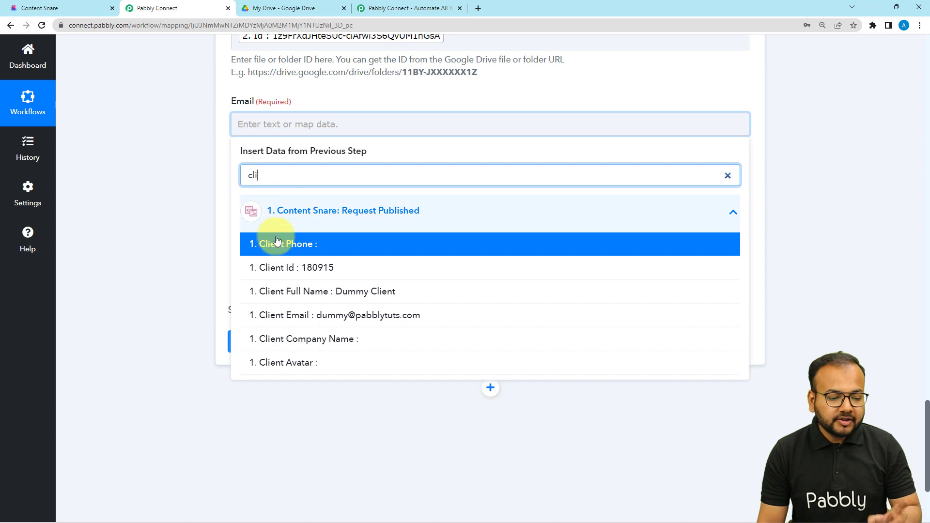
pyautogui.click(305, 317)
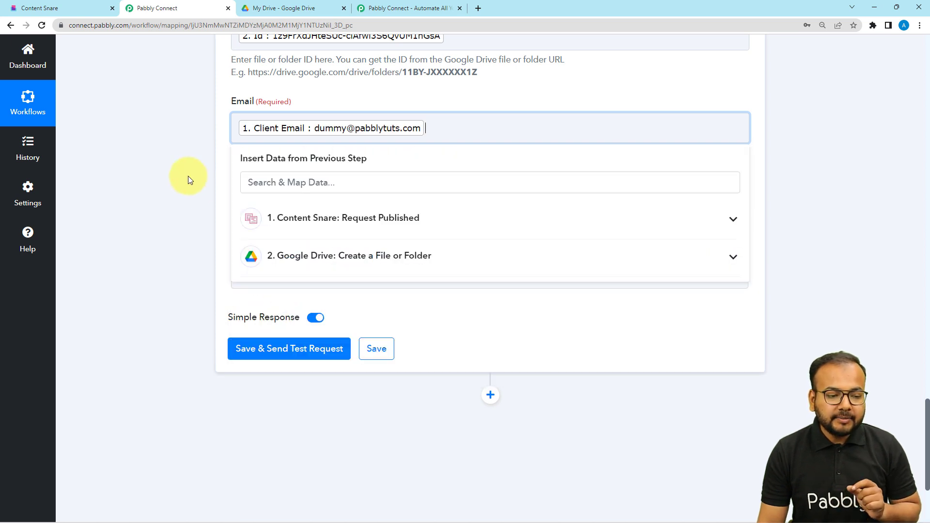
# Set the sharing role to Can Comment, and save the action with a test request.
pyautogui.click(270, 207)
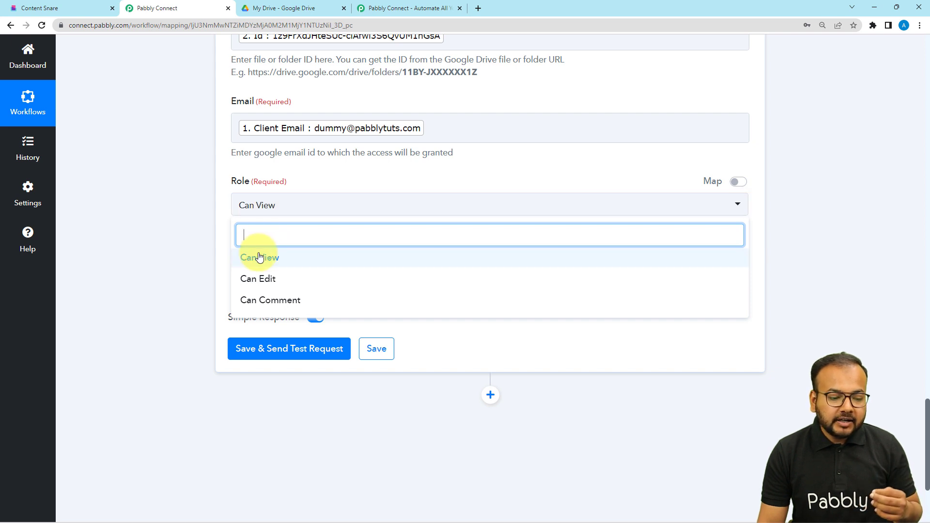
pyautogui.click(291, 307)
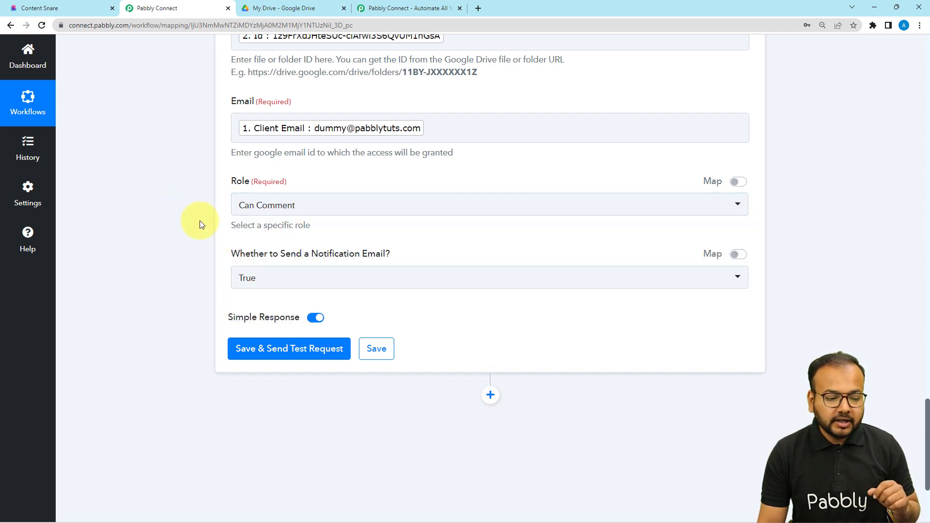
pyautogui.scroll(-1, 223, 221)
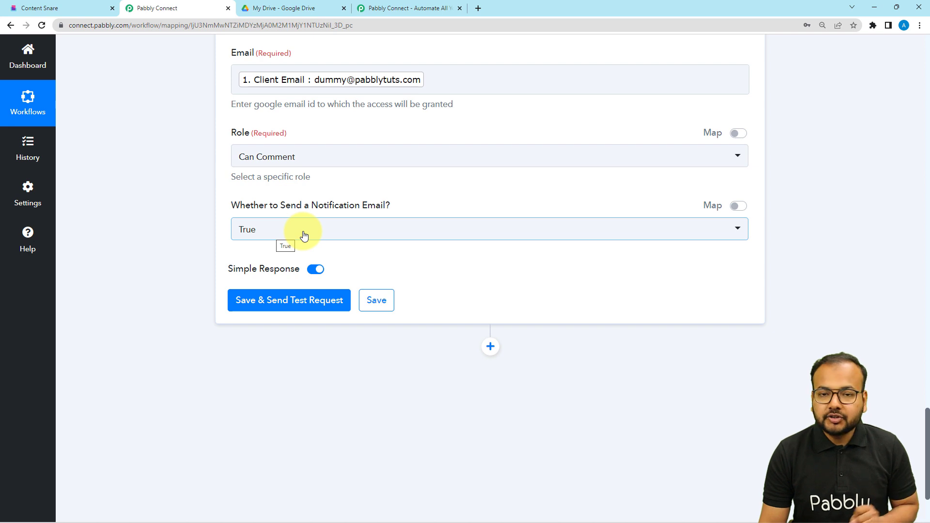
pyautogui.scroll(-2, 190, 207)
pyautogui.click(261, 206)
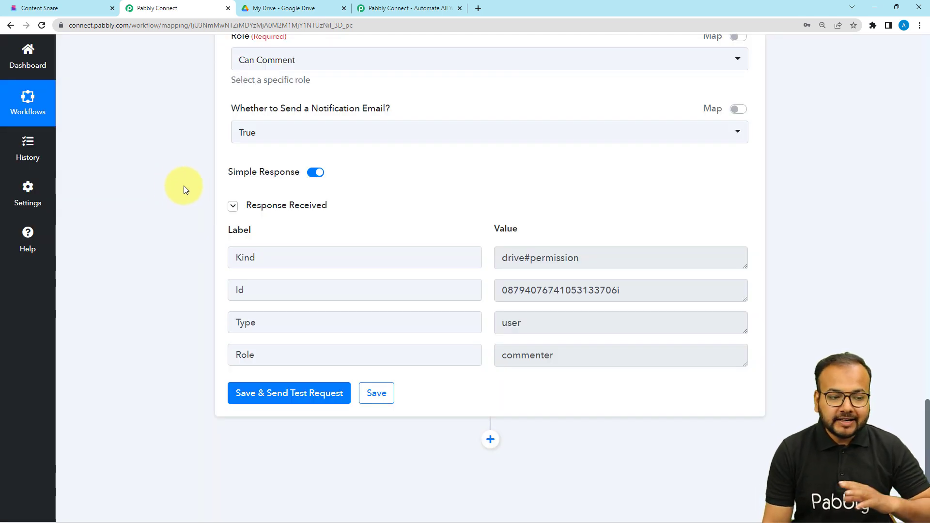
# Collapse the sharing action, the folder-creation action and the Content Snare trigger to show the workflow overview.
pyautogui.scroll(9, 189, 188)
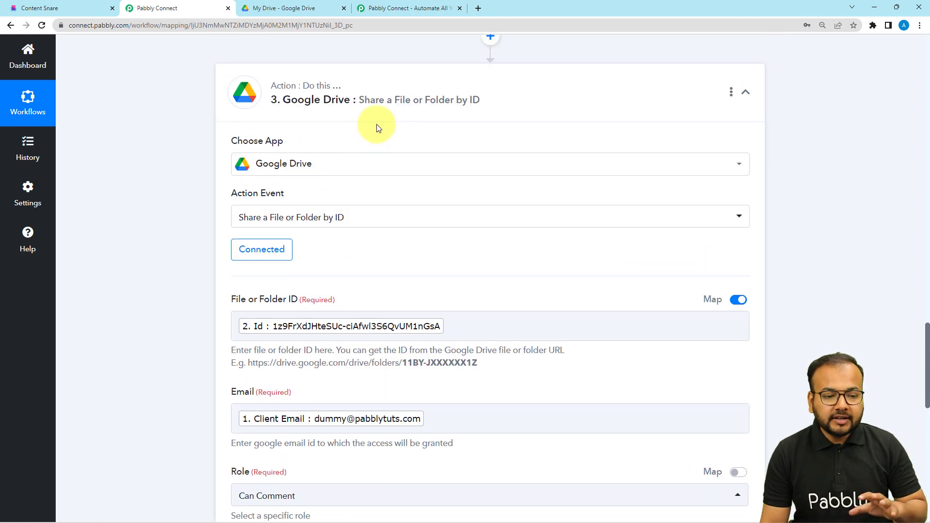
pyautogui.click(374, 102)
pyautogui.scroll(4, 376, 104)
pyautogui.scroll(9, 376, 102)
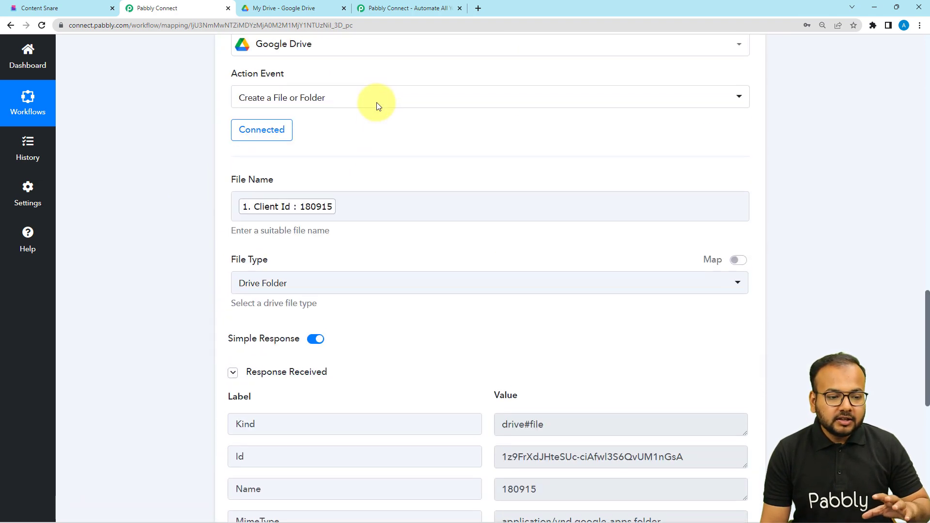
pyautogui.click(377, 104)
pyautogui.scroll(15, 336, 116)
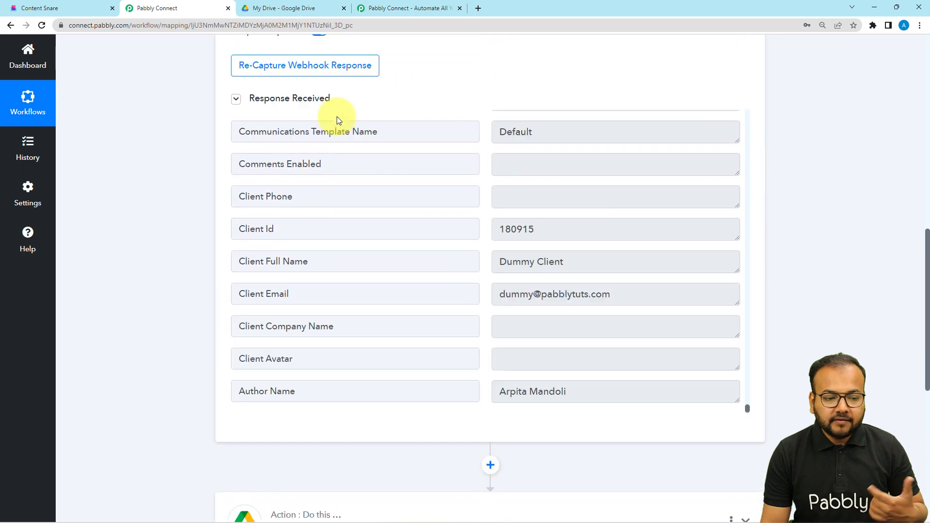
pyautogui.click(360, 185)
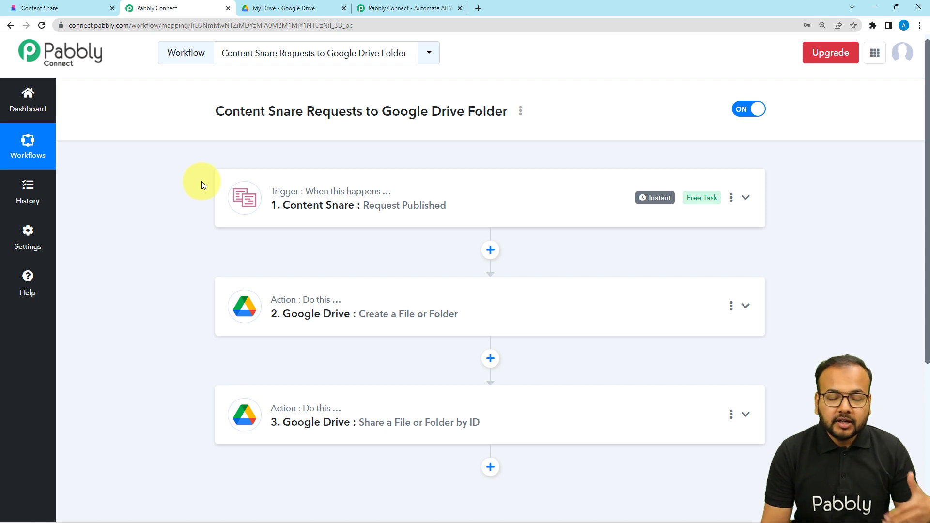
# Review the sent request in Content Snare and the folders in Google Drive, and return to the Pabbly Connect workflow.
pyautogui.click(77, 8)
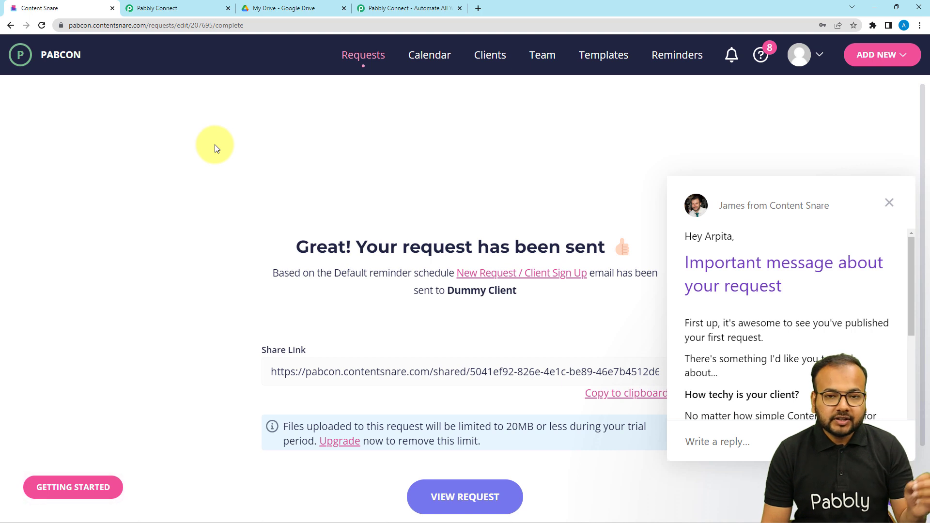
pyautogui.click(274, 9)
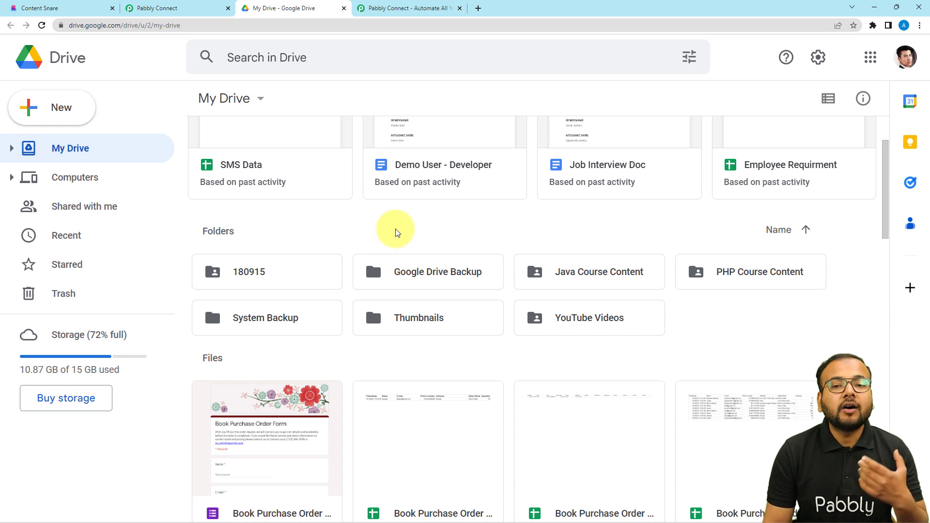
pyautogui.click(174, 8)
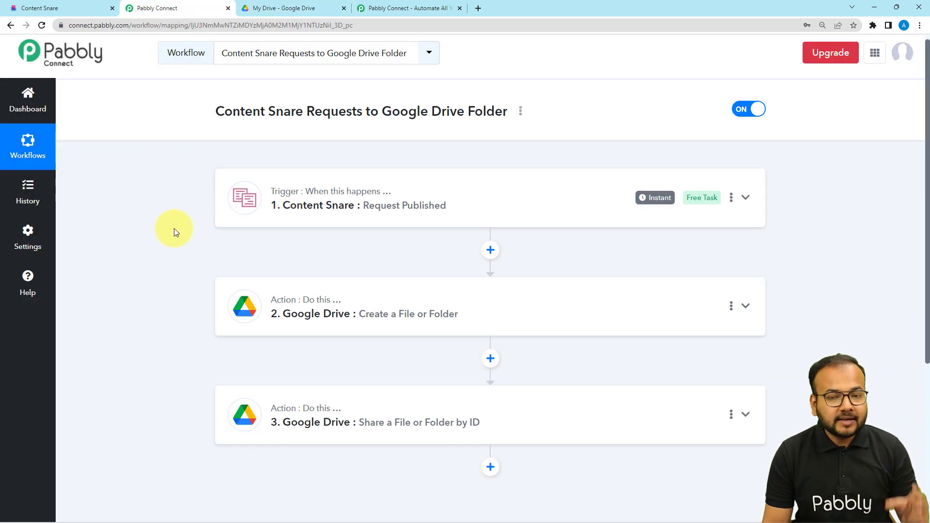